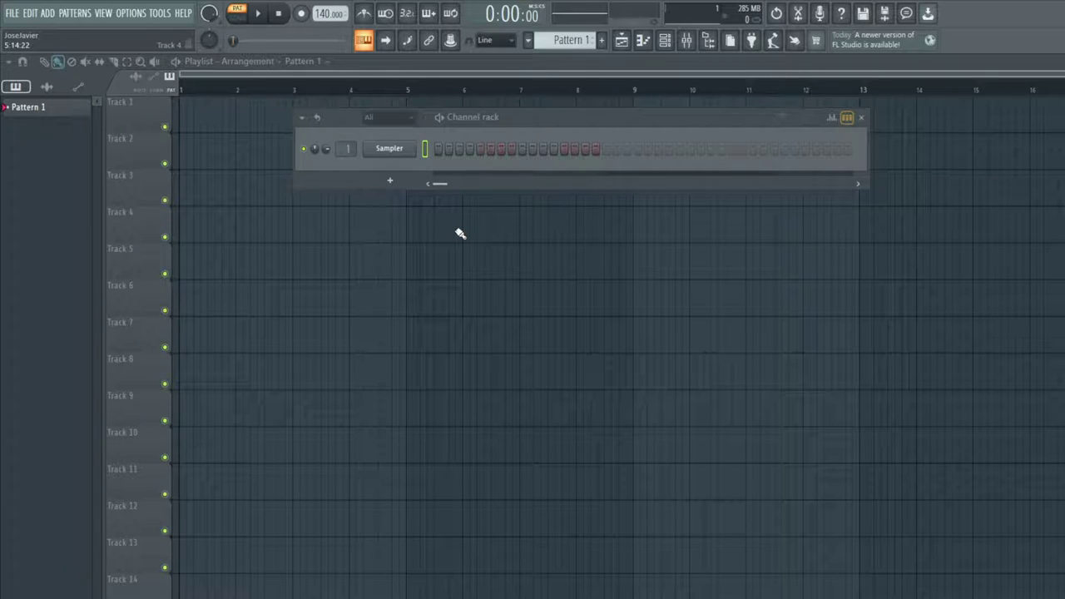
# - Add an FPC channel to the pattern and place its plugin window beneath the channel rack
pyautogui.click(376, 183)
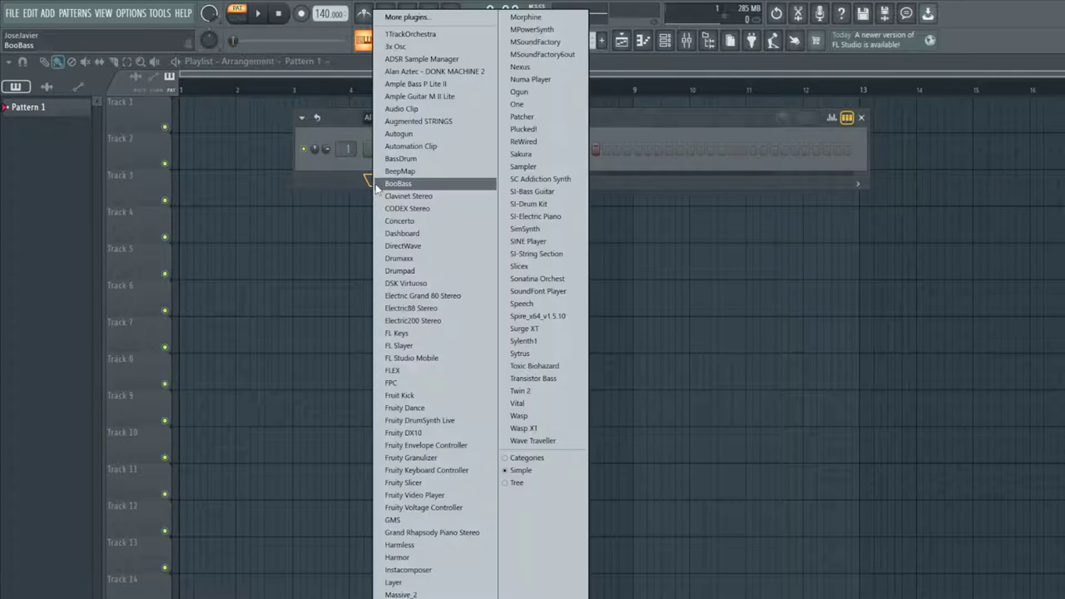
pyautogui.click(460, 384)
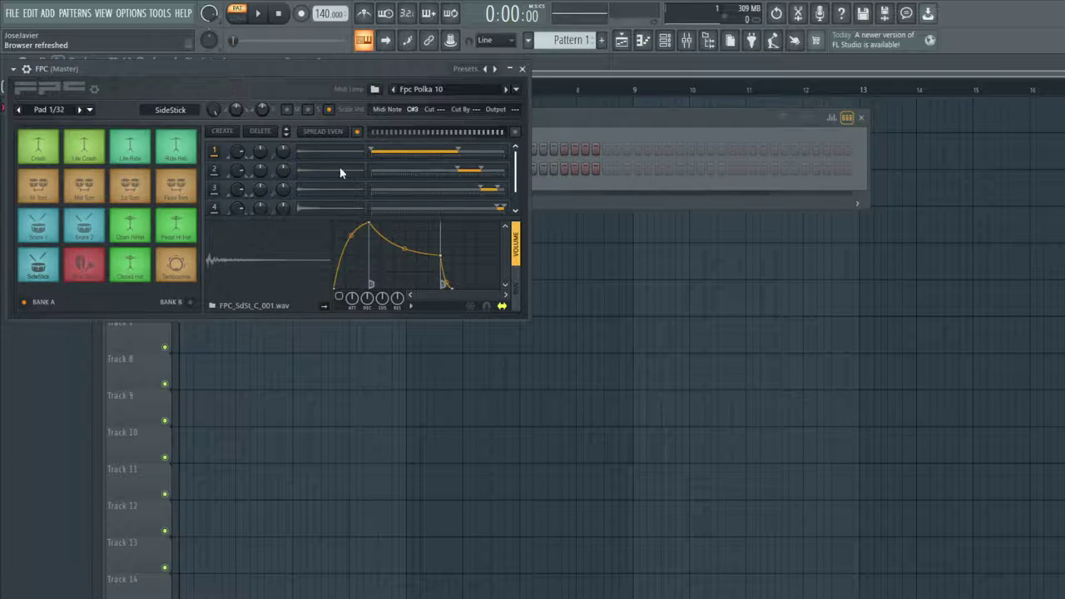
pyautogui.moveTo(266, 75); pyautogui.dragTo(466, 243)
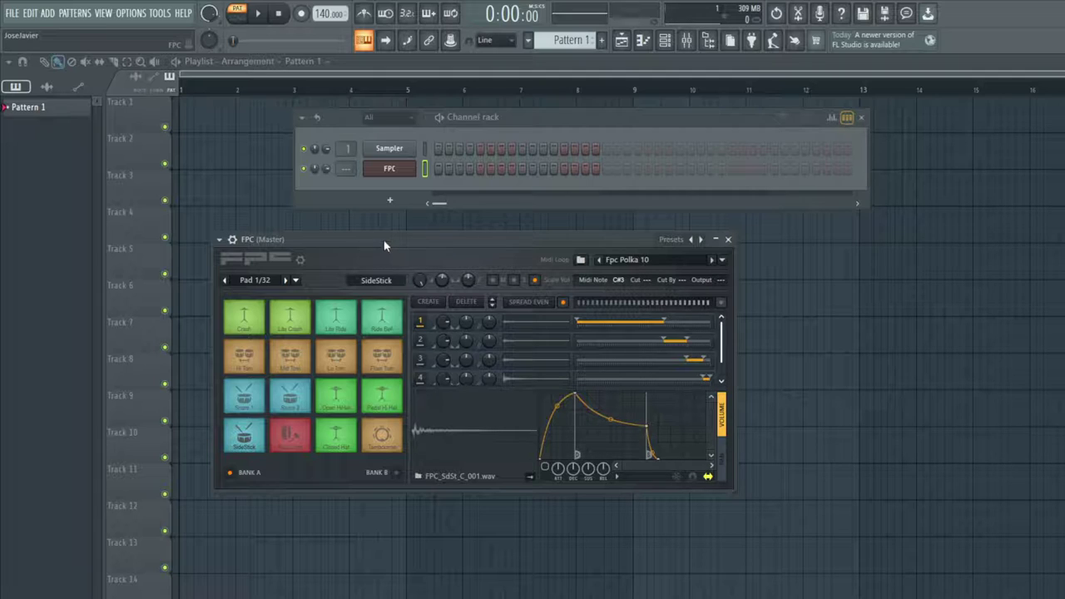
pyautogui.moveTo(393, 244); pyautogui.dragTo(476, 272)
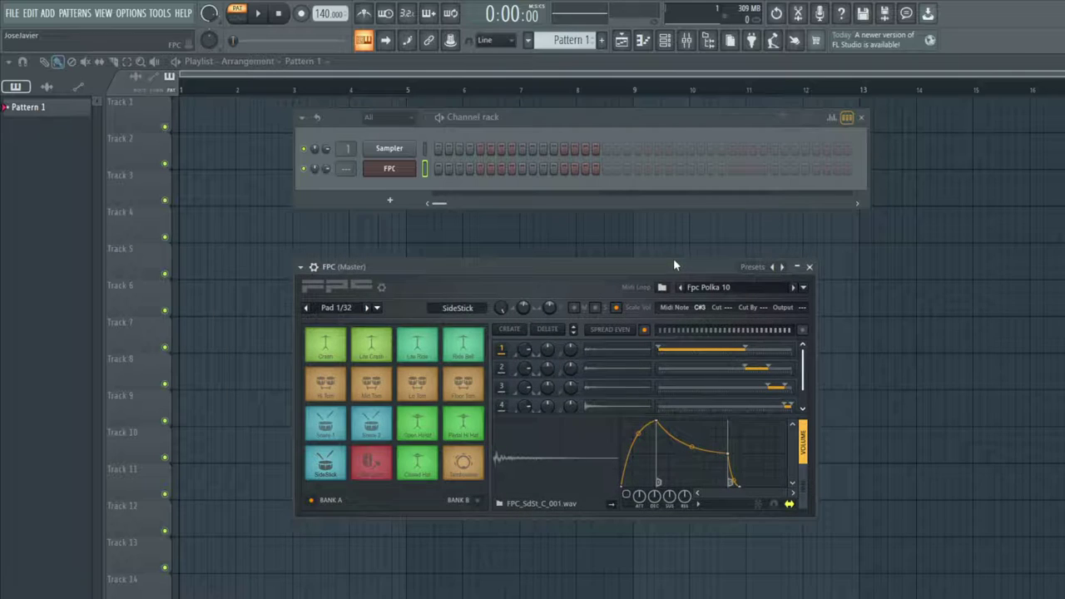
# - Look through FPC's available presets, and open its online content page in the web browser
pyautogui.click(752, 268)
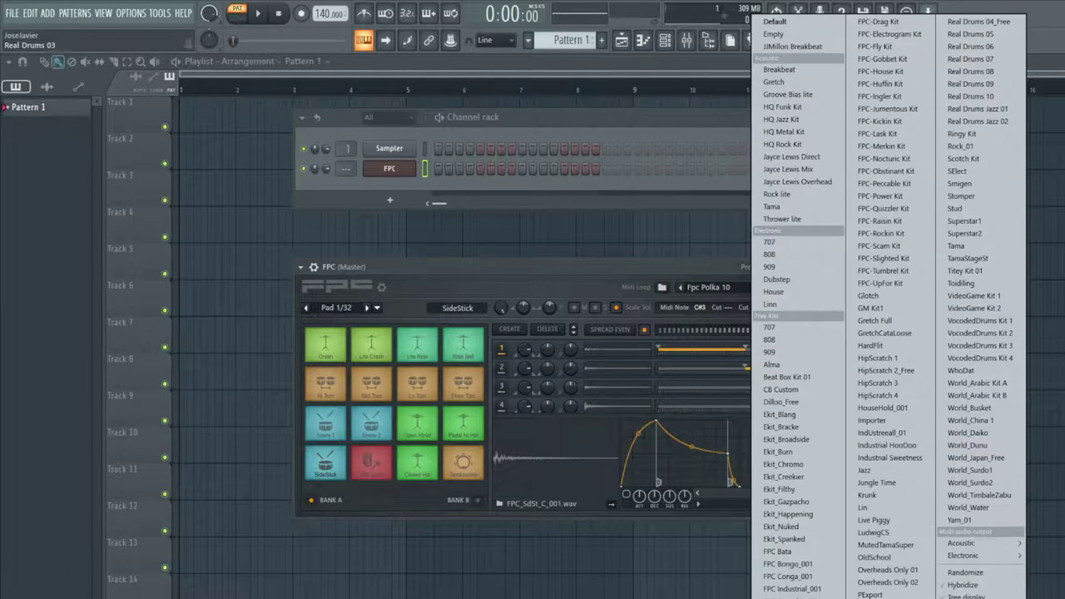
pyautogui.click(578, 284)
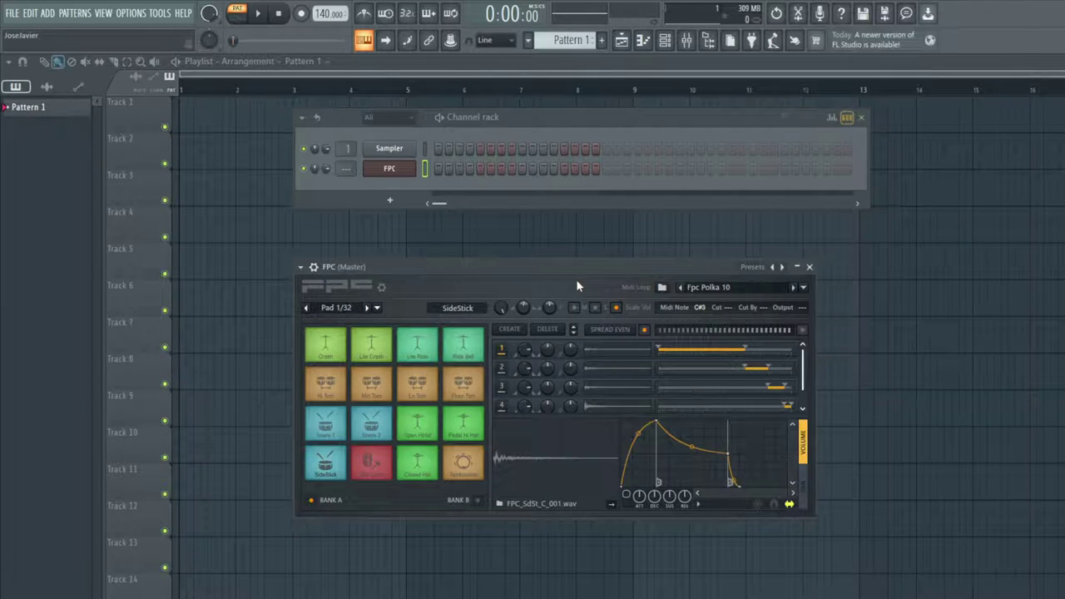
pyautogui.click(377, 310)
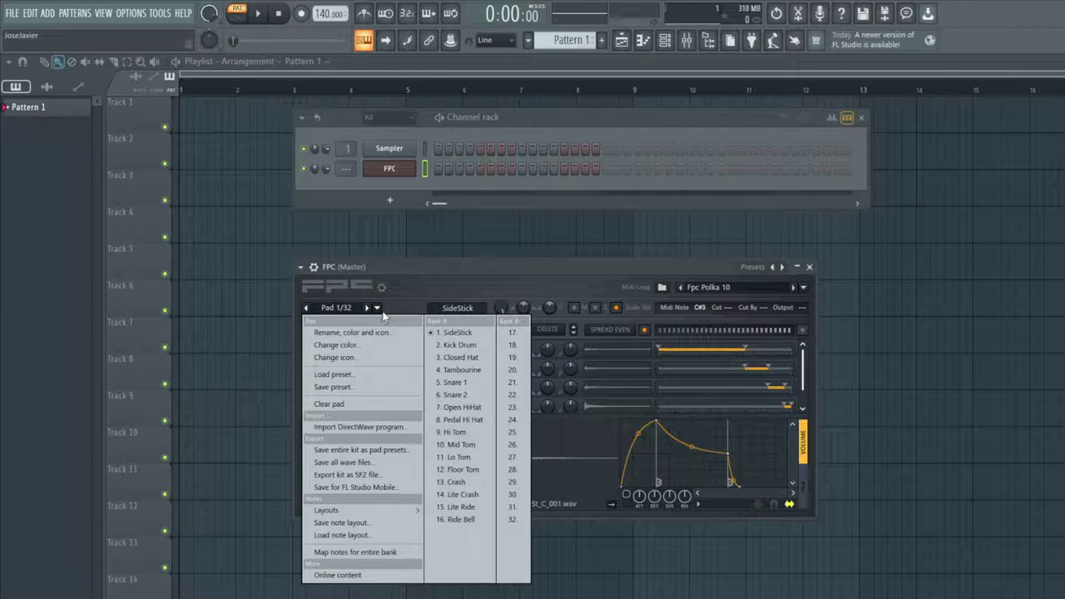
pyautogui.click(384, 577)
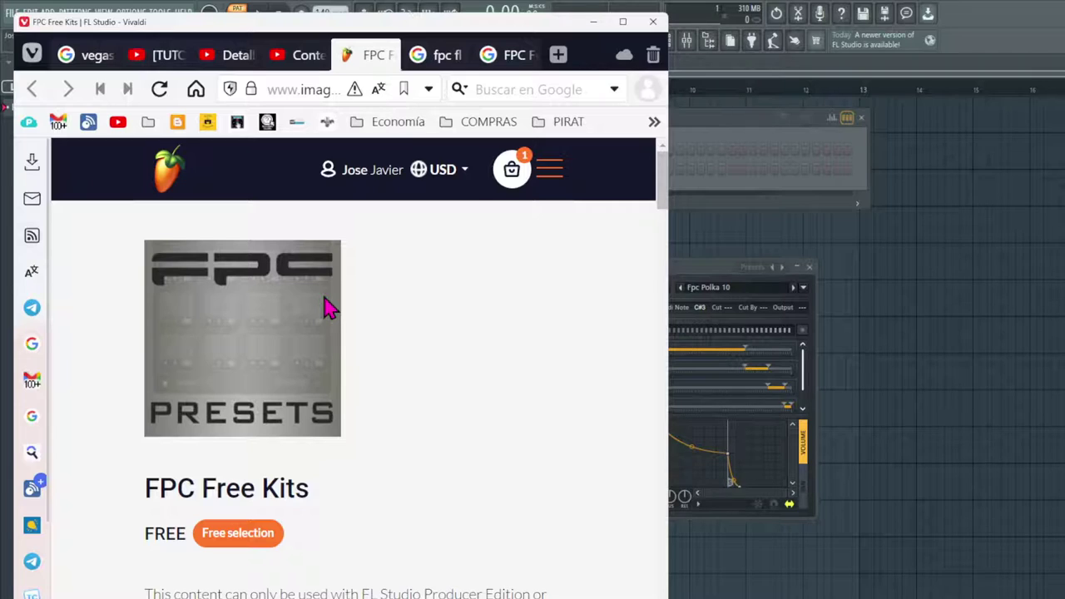
# - Examine the FPC Free Kits page and its linked article on downloading and installing the free FPC preset content
pyautogui.scroll(-15, 250, 320)
pyautogui.scroll(-6, 256, 333)
pyautogui.scroll(20, 257, 333)
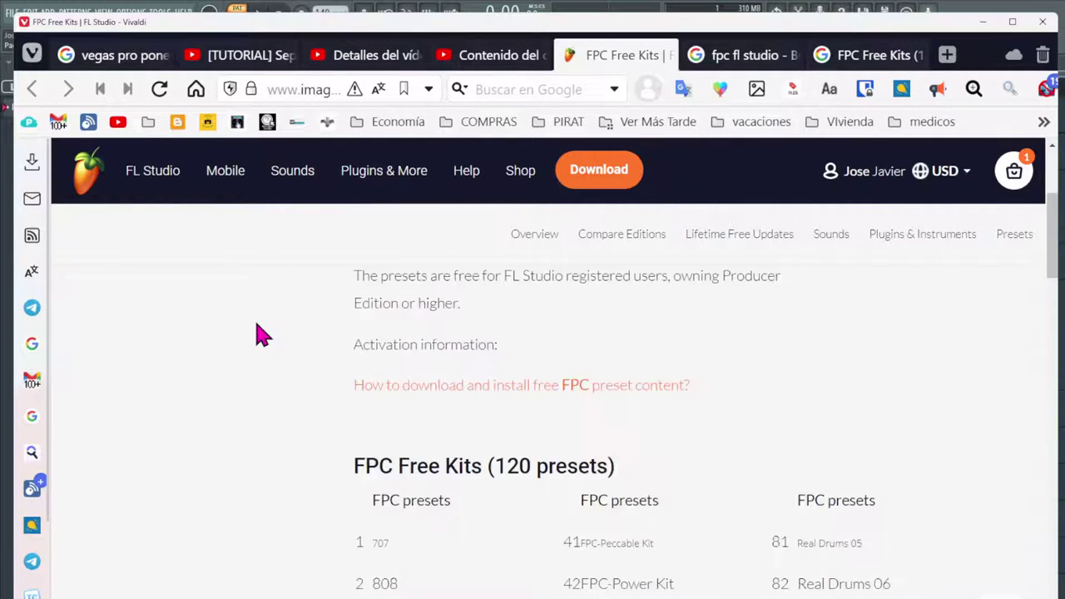
pyautogui.scroll(2, 257, 333)
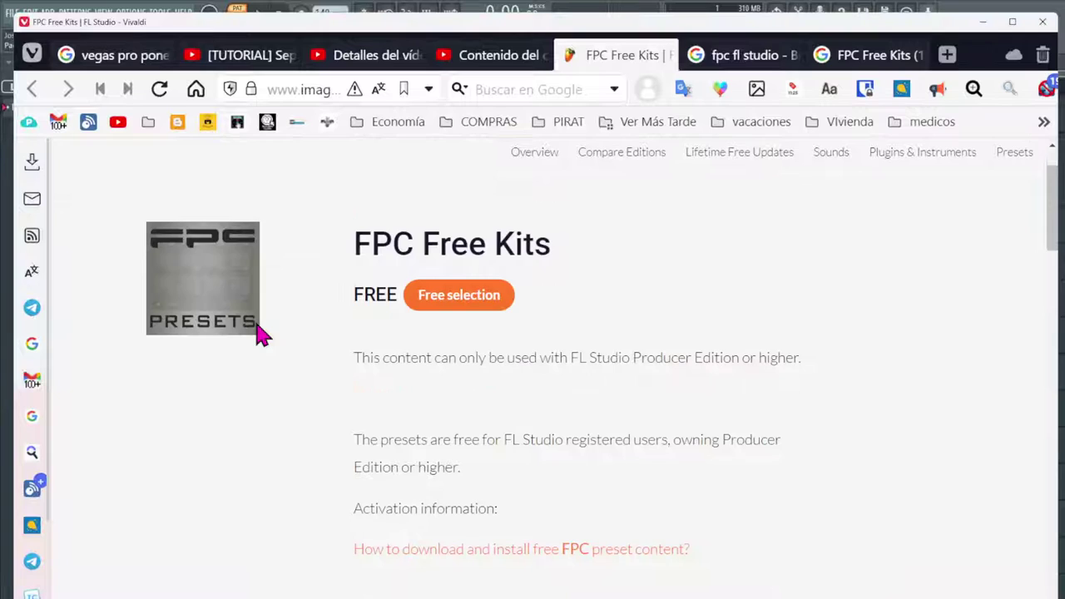
pyautogui.click(527, 554)
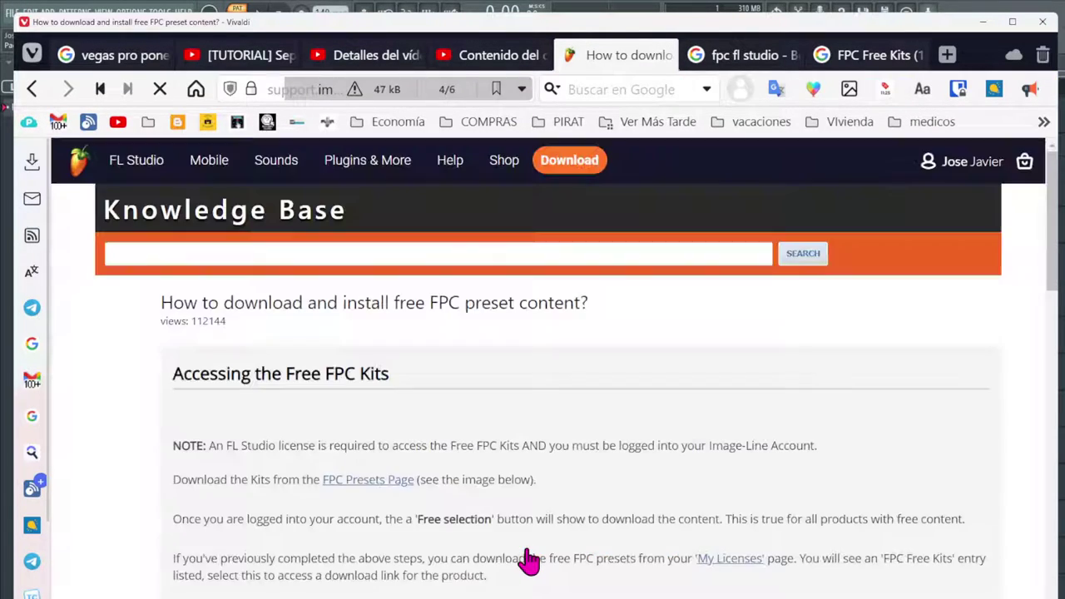
pyautogui.scroll(-4, 152, 452)
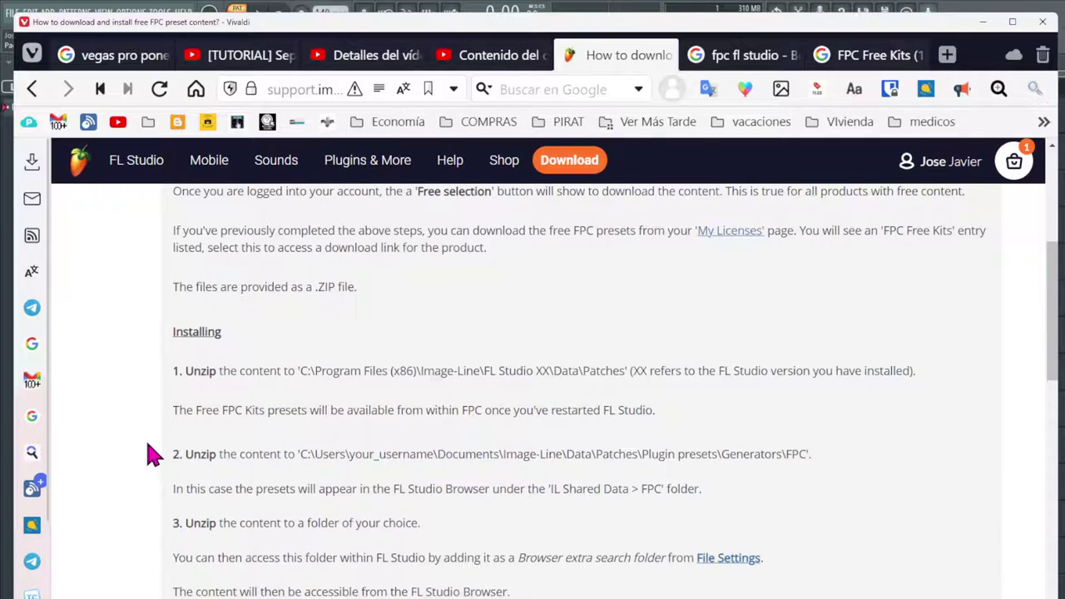
pyautogui.scroll(-10, 153, 453)
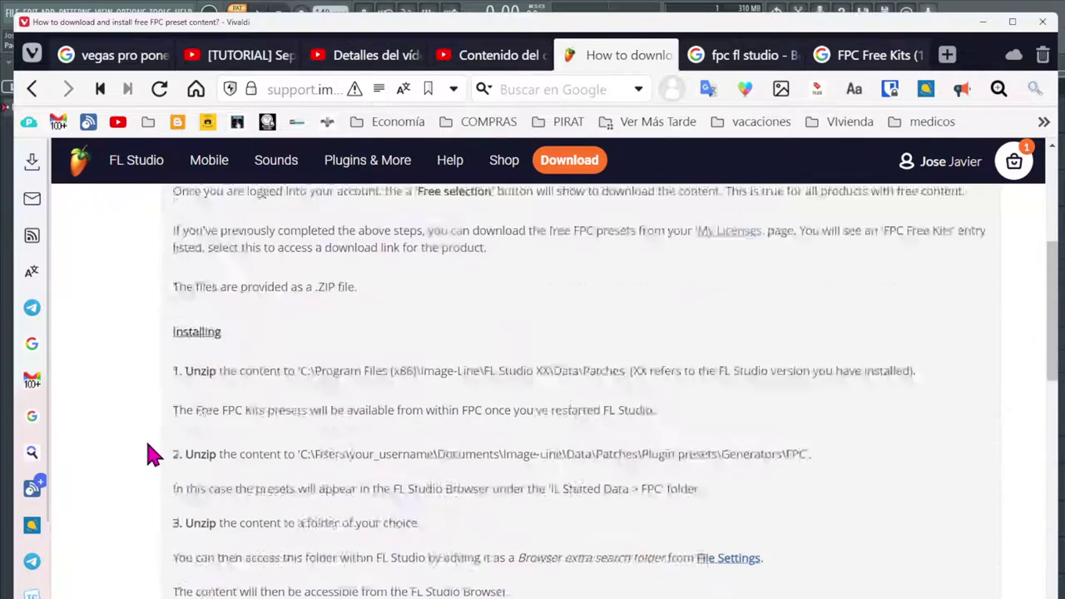
pyautogui.scroll(4, 152, 454)
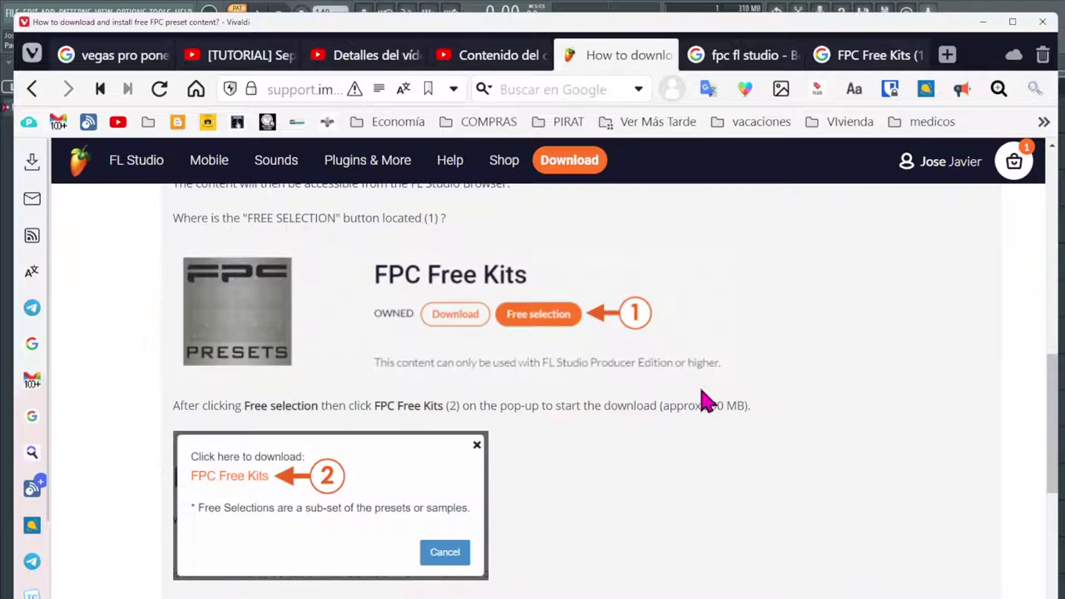
# - Return to the FPC Free Kits page and download the free selection of kits
pyautogui.hotkey('alt', 'Left')
pyautogui.click(463, 386)
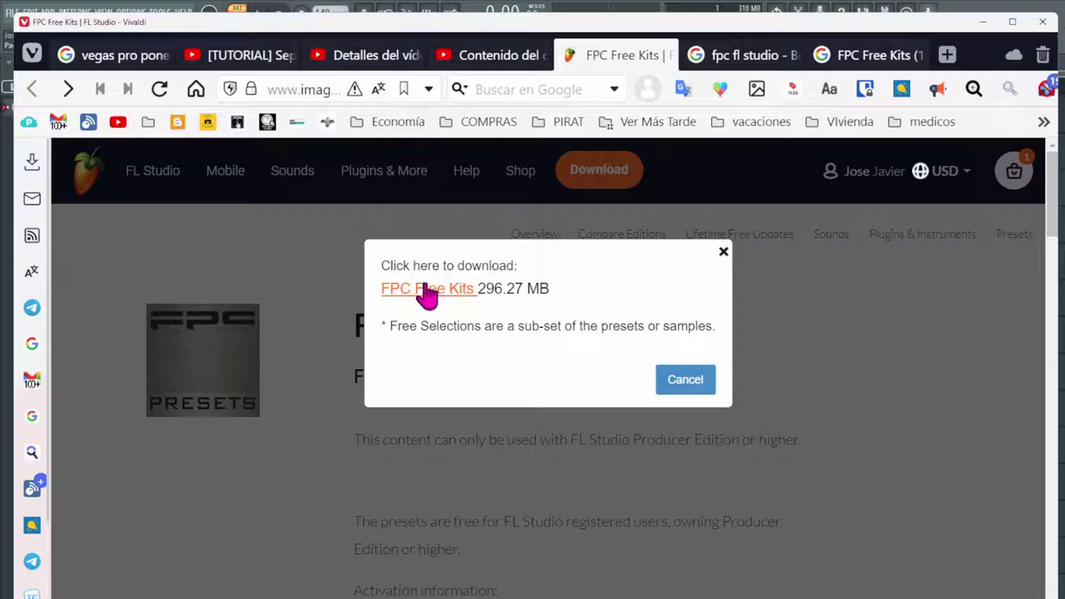
pyautogui.click(455, 301)
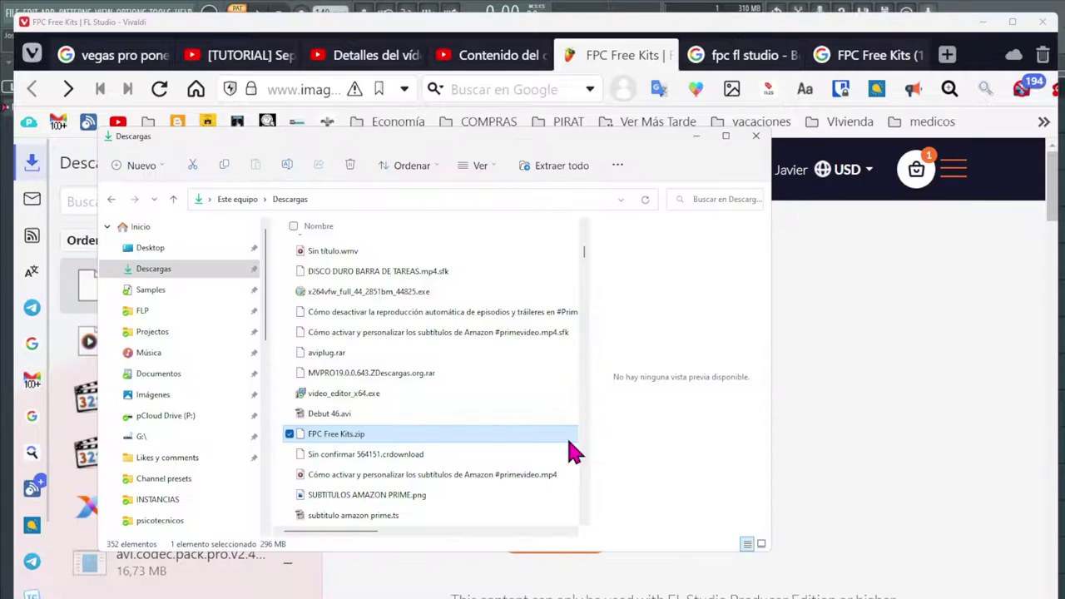
# - Extract FPC Free Kits.zip into the FPC Free Kits folder inside Downloads
pyautogui.rightClick(328, 447)
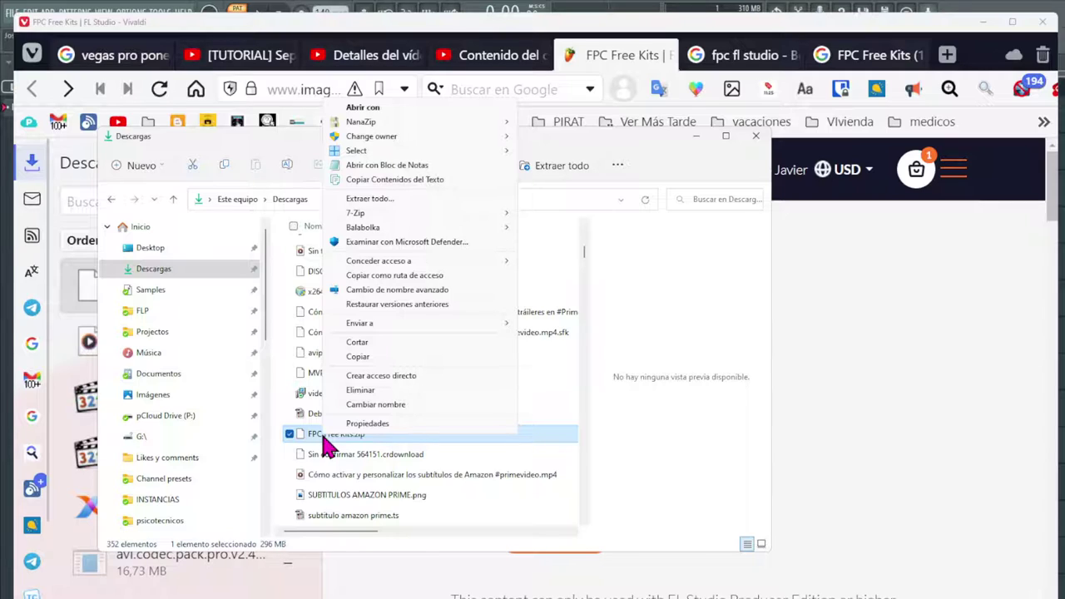
pyautogui.moveTo(433, 214)
pyautogui.click(386, 200)
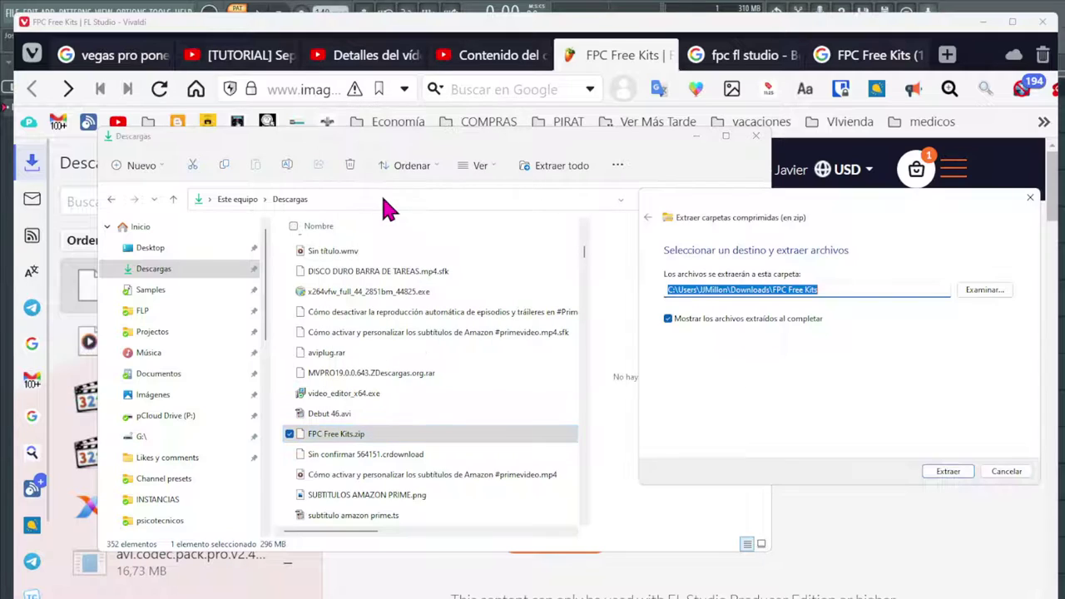
pyautogui.click(948, 474)
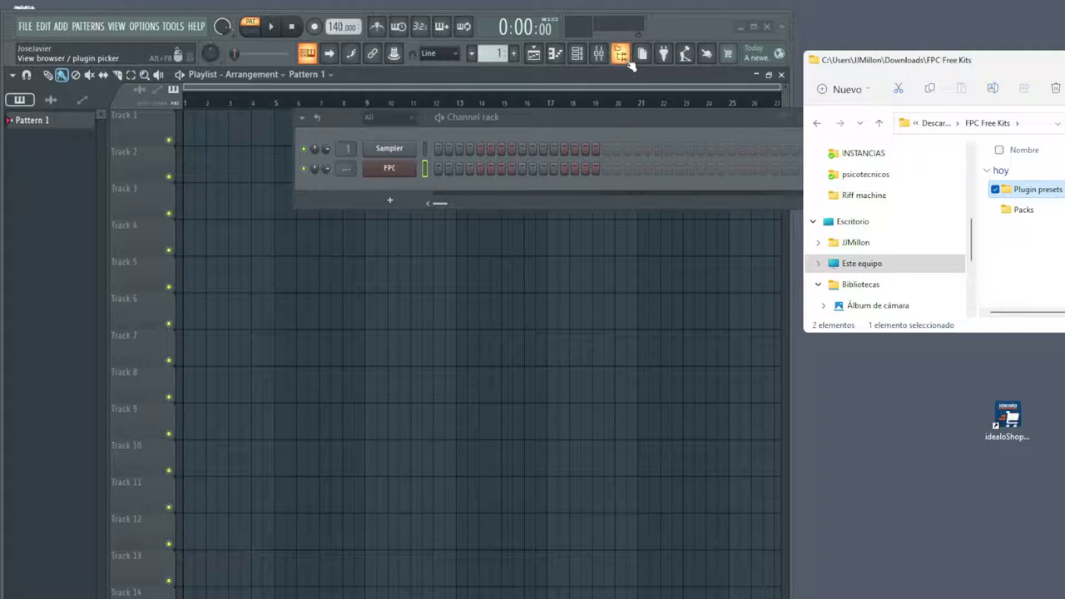
# - Expand Plugin presets, Generators and FPC in the FL Studio browser, and open the matching Generators folder of the extracted kits
pyautogui.click(622, 55)
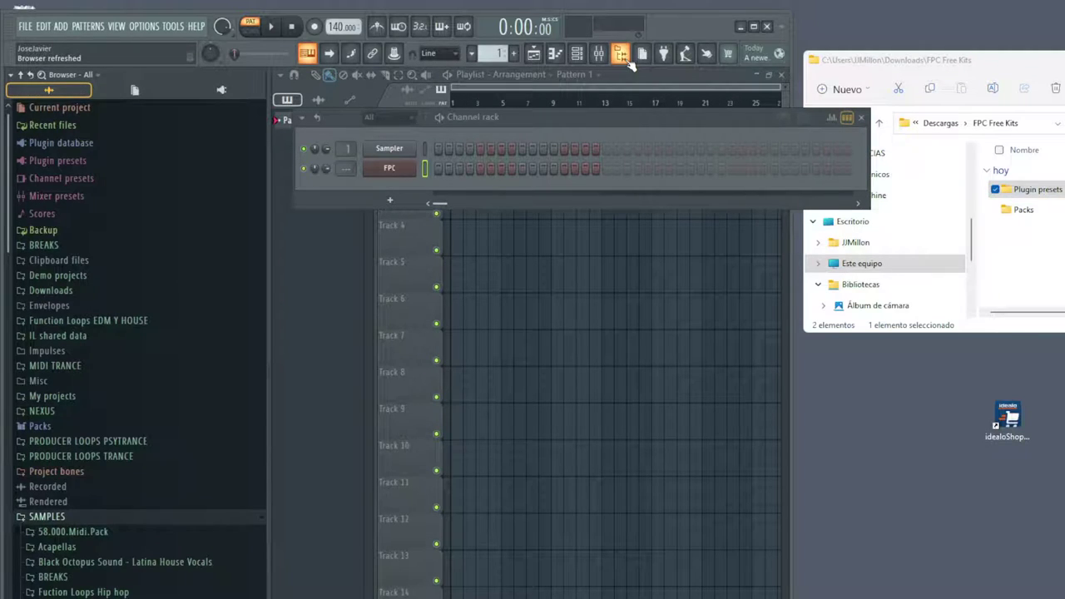
pyautogui.click(84, 162)
pyautogui.click(1060, 61)
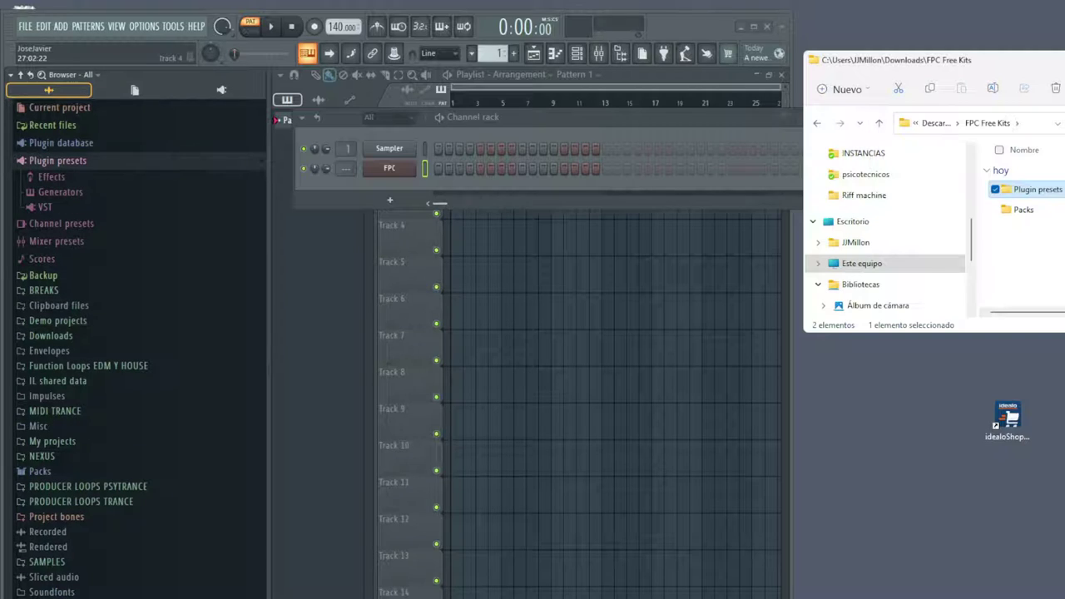
pyautogui.doubleClick(1054, 193)
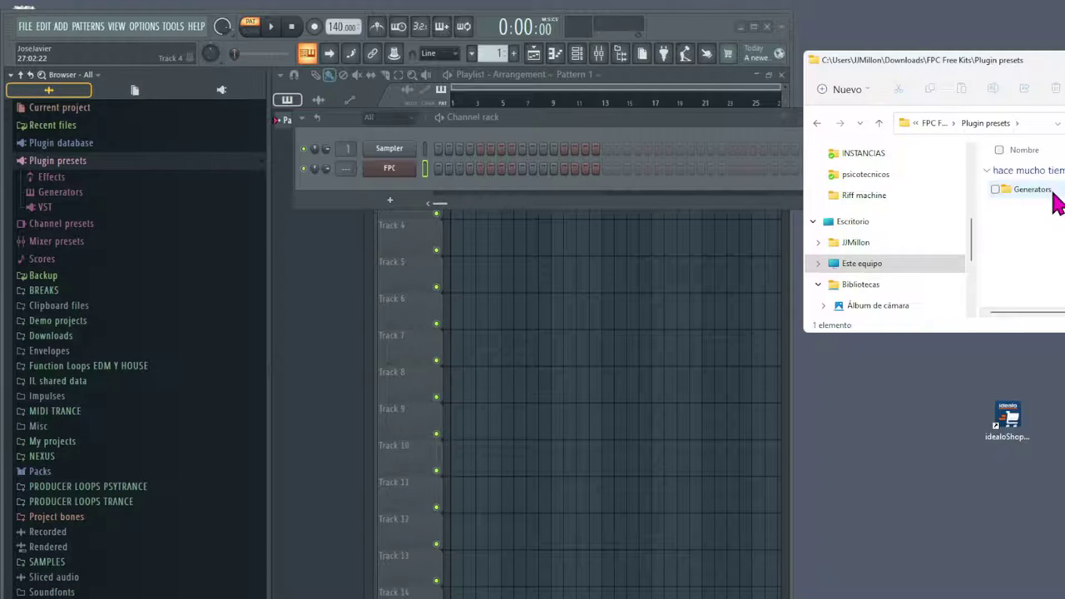
pyautogui.click(63, 192)
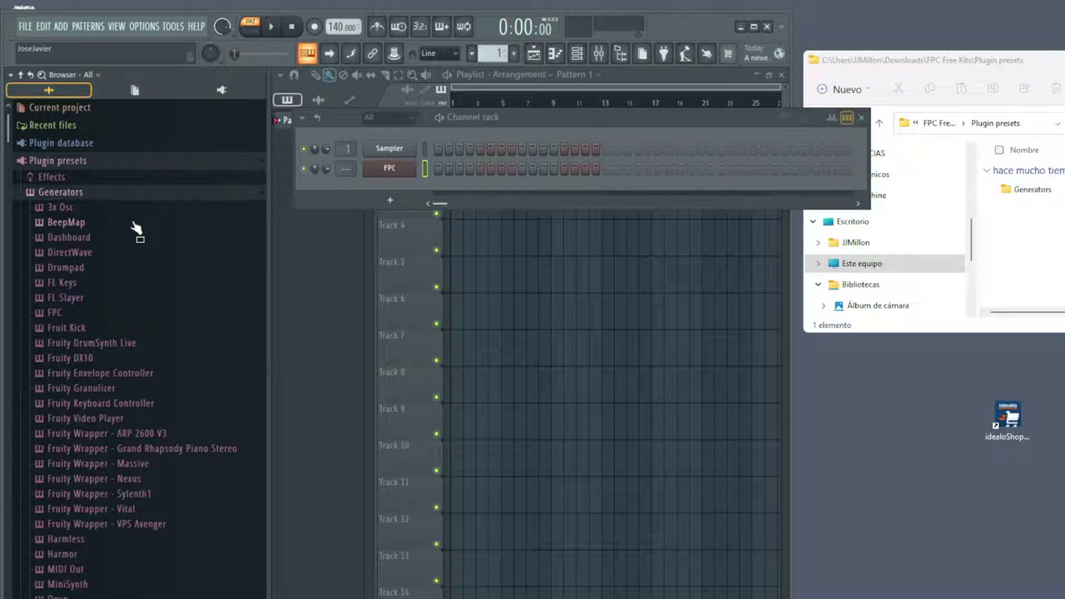
pyautogui.click(56, 316)
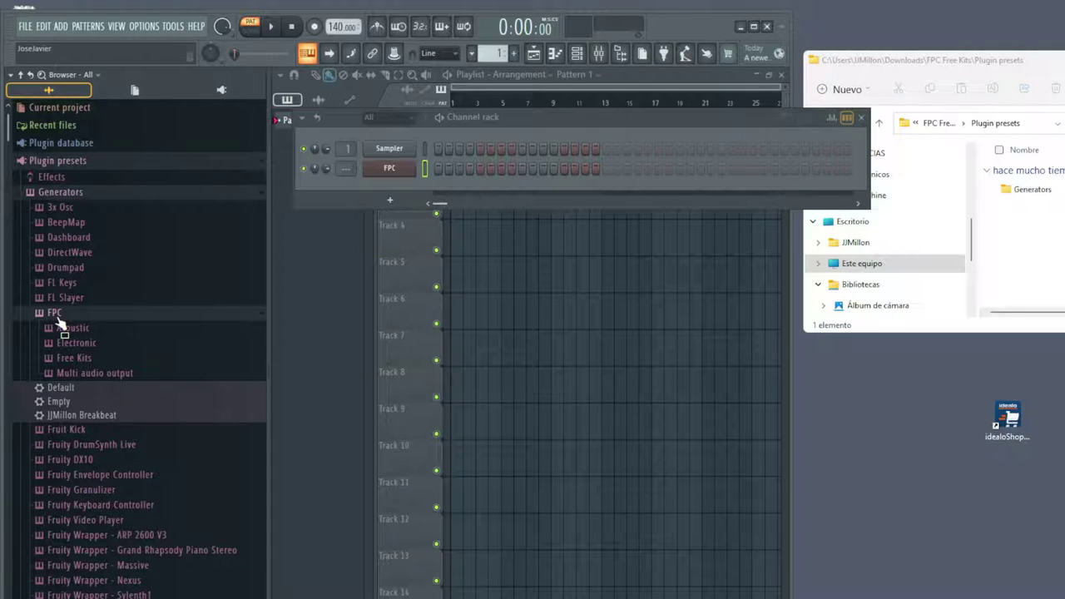
pyautogui.click(1039, 197)
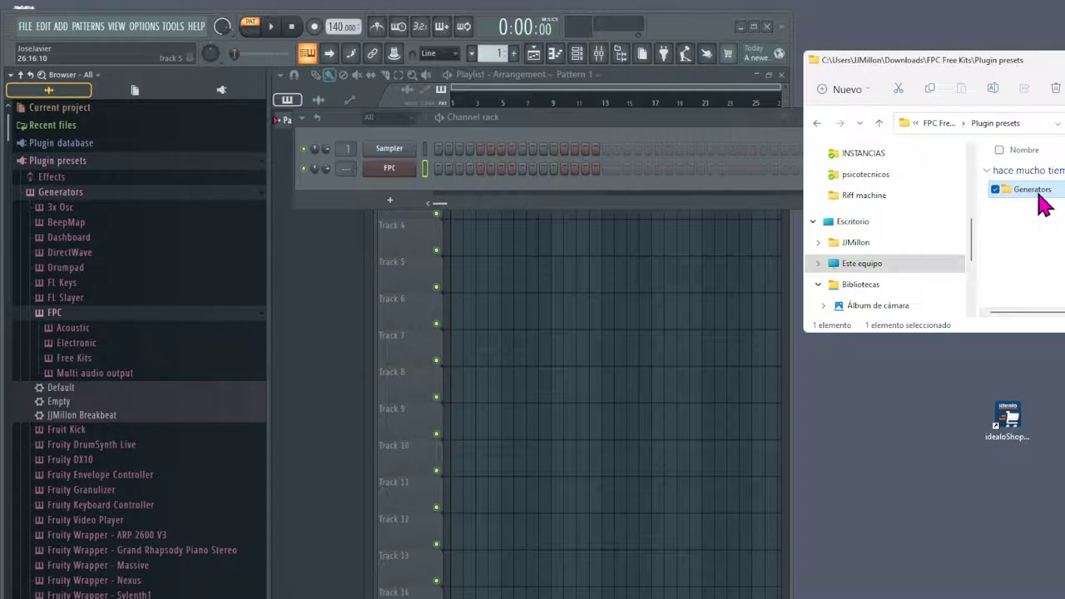
pyautogui.doubleClick(1039, 196)
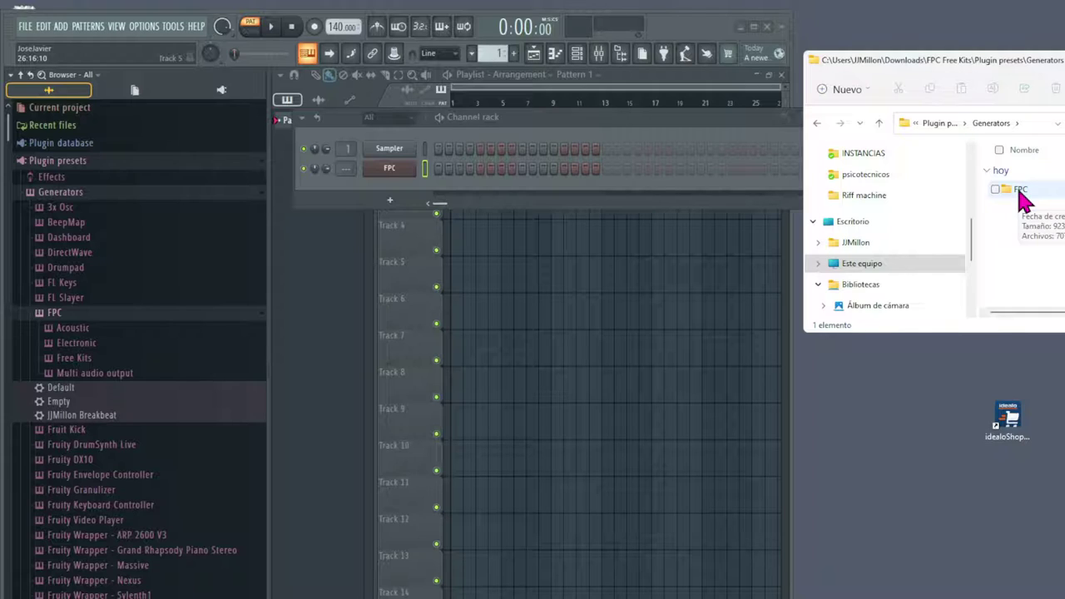
# - Open FL Studio's FPC presets folder in File Explorer and place its window beneath the extracted kits window
pyautogui.rightClick(54, 316)
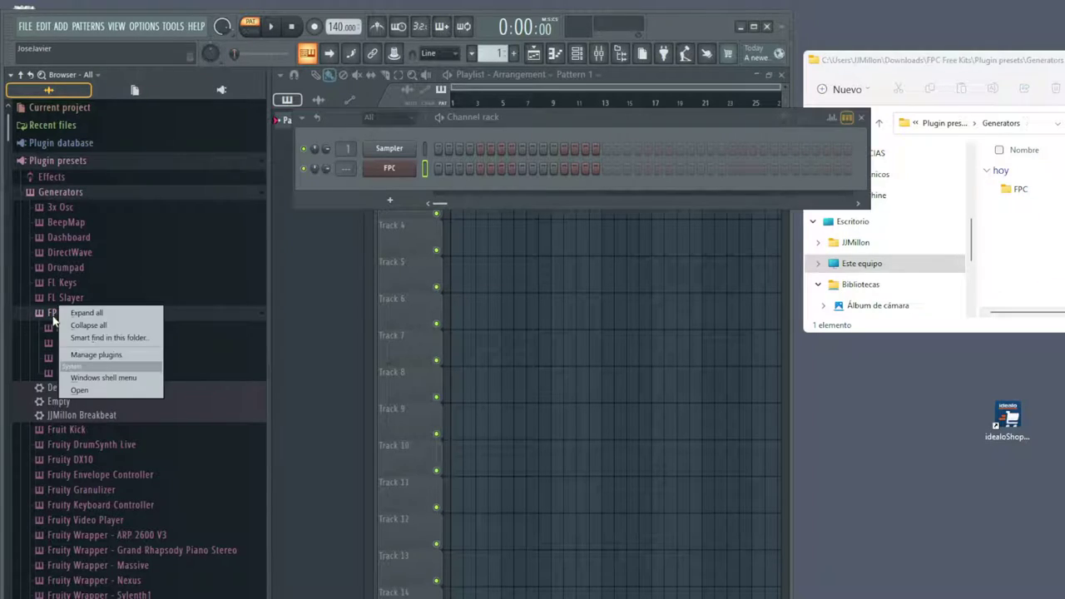
pyautogui.click(84, 391)
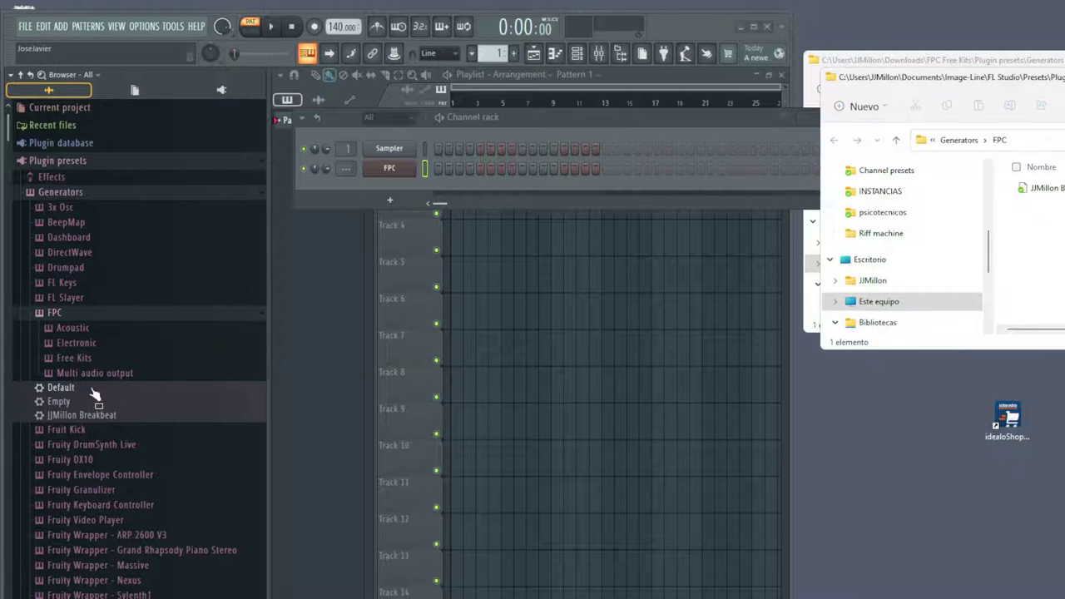
pyautogui.moveTo(963, 88); pyautogui.dragTo(951, 408)
# - Move all preset files from the extracted FPC folder into FL Studio's FPC presets folder
pyautogui.click(1021, 189)
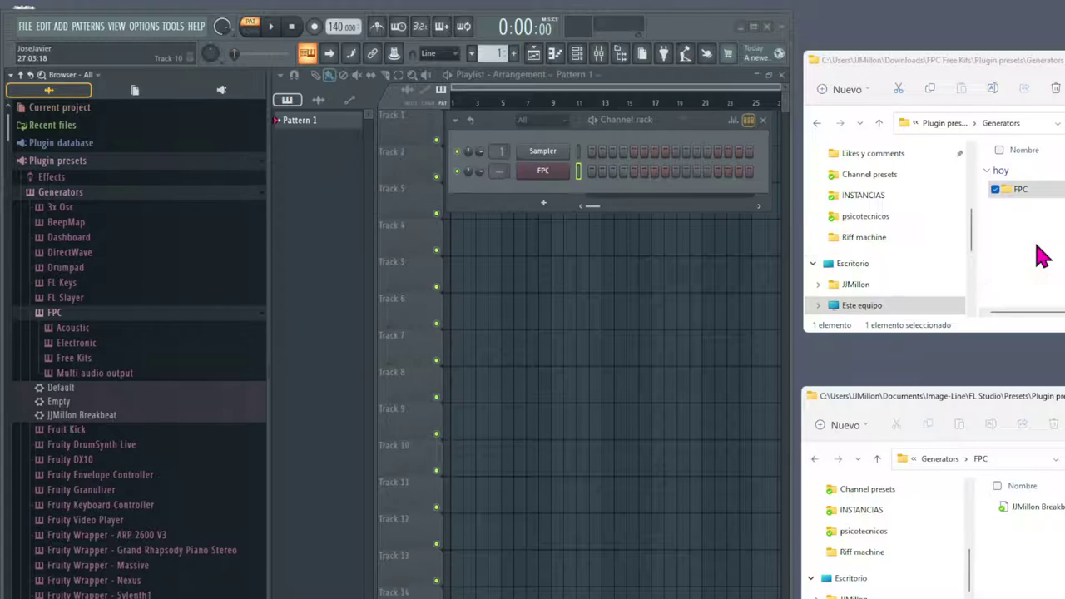
pyautogui.doubleClick(1024, 190)
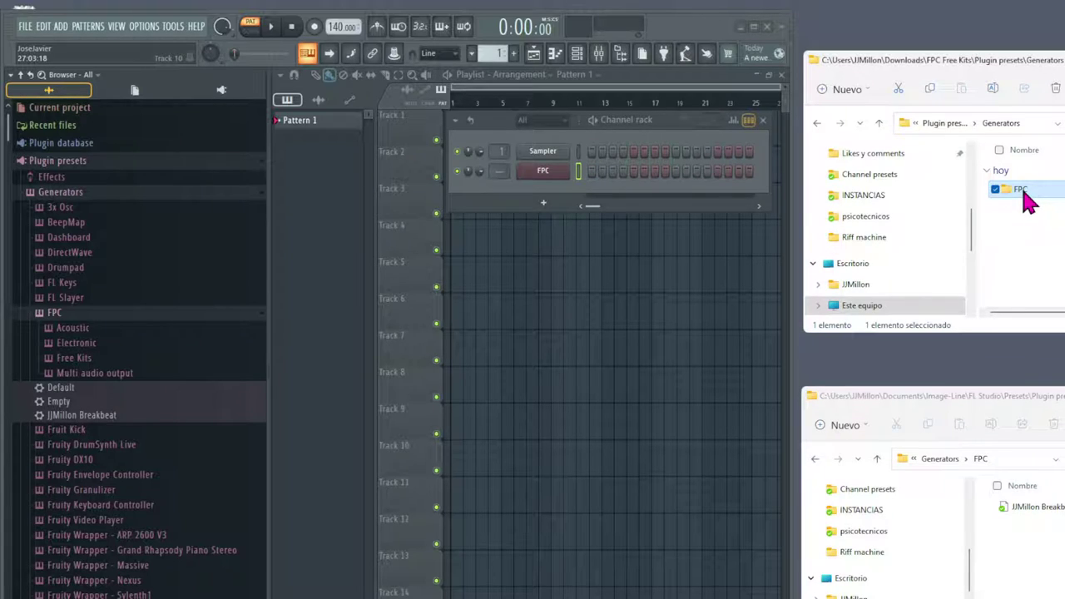
pyautogui.click(1000, 151)
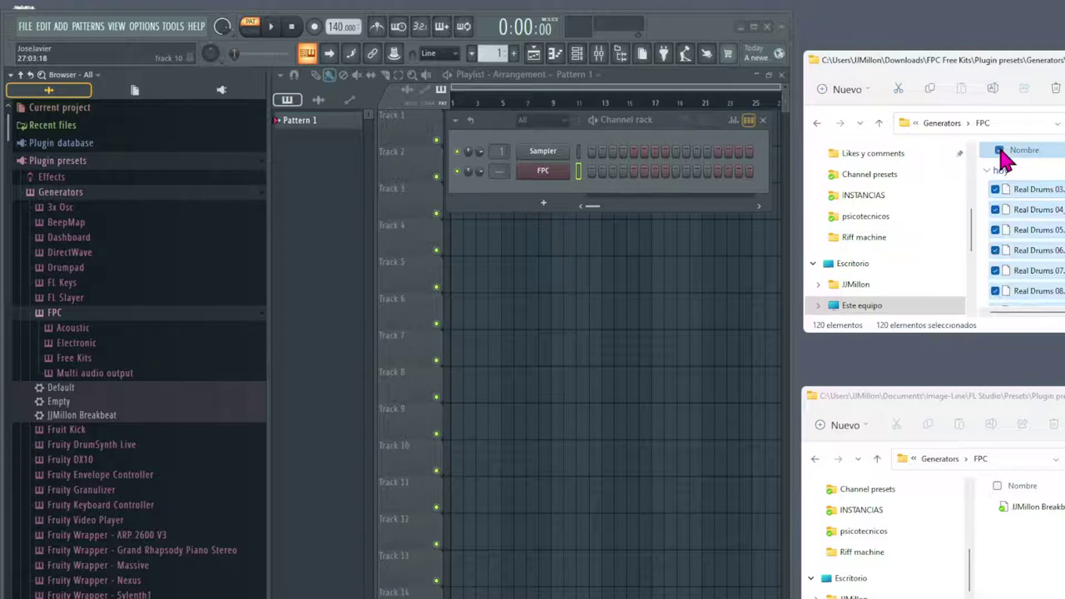
pyautogui.rightClick(1050, 237)
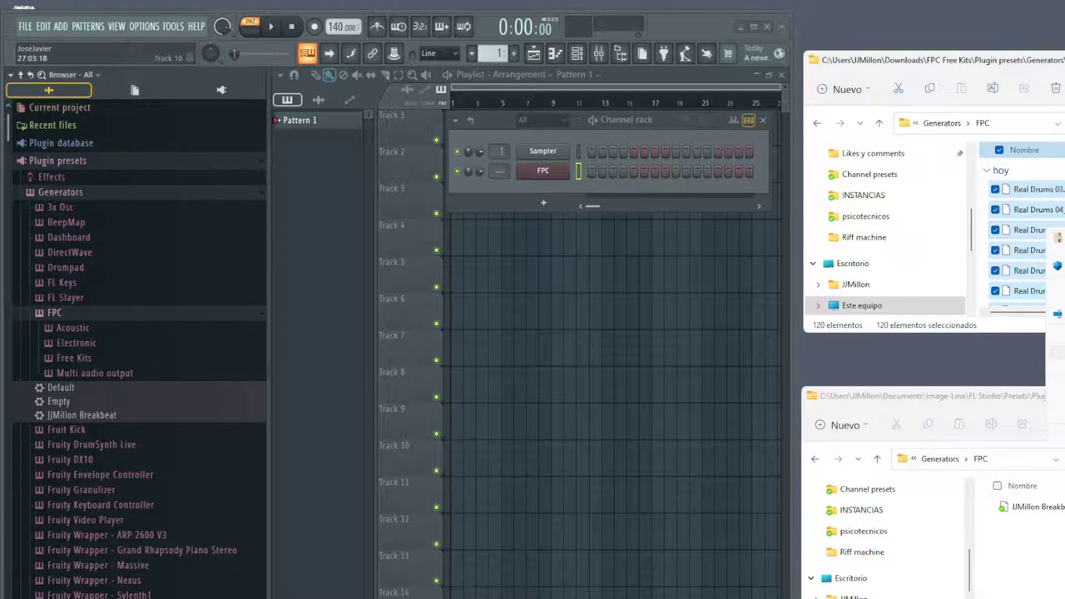
pyautogui.click(1058, 353)
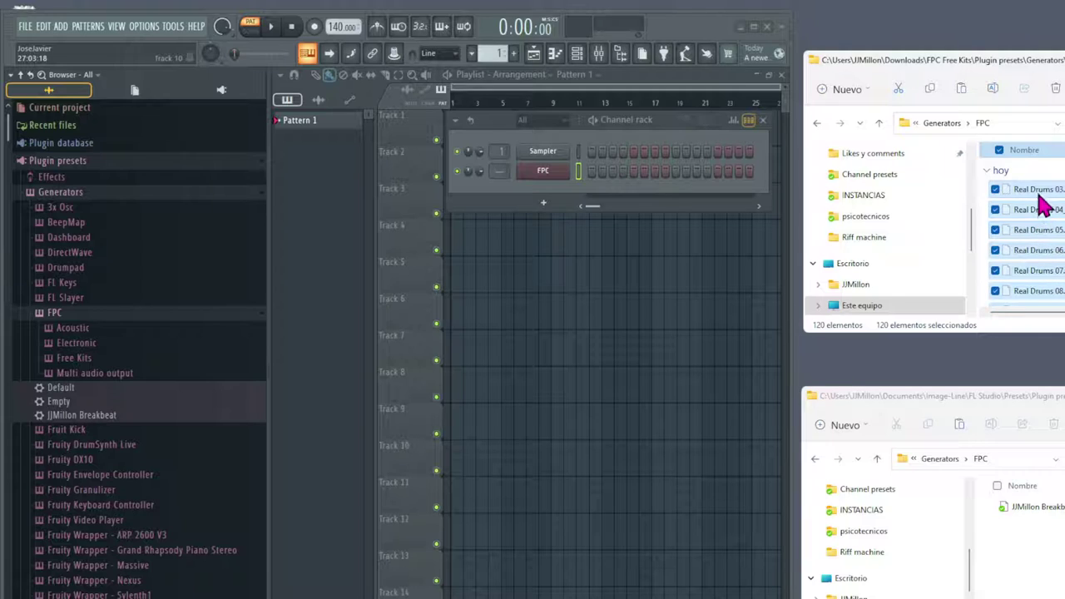
pyautogui.click(1040, 592)
pyautogui.hotkey('ctrl', 'v')
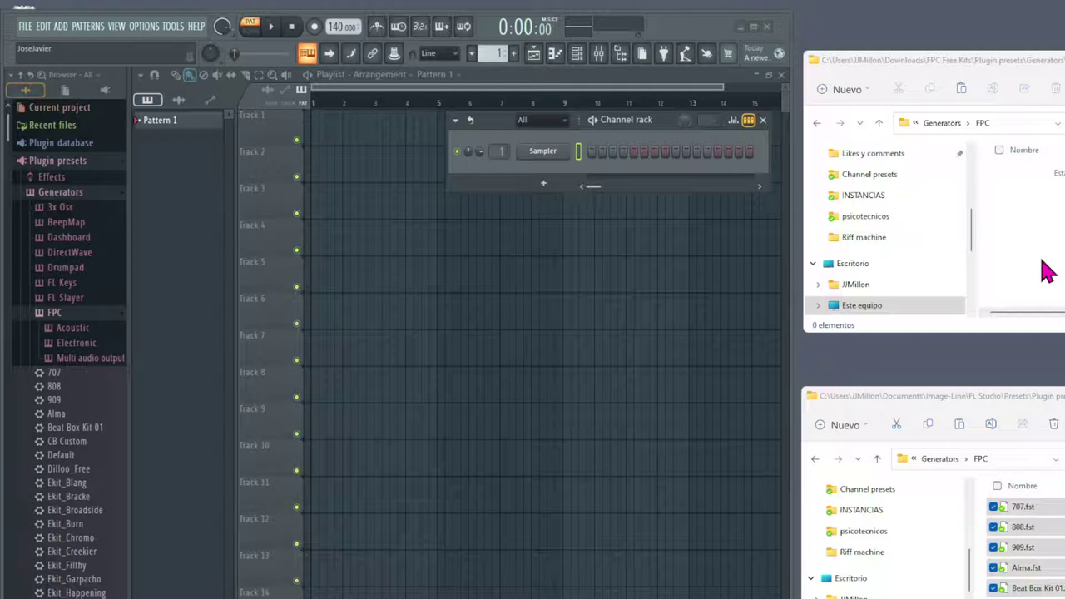
# - Go back up to the root of the extracted FPC Free Kits folder and bring its window fully into view
pyautogui.click(880, 123)
pyautogui.click(879, 124)
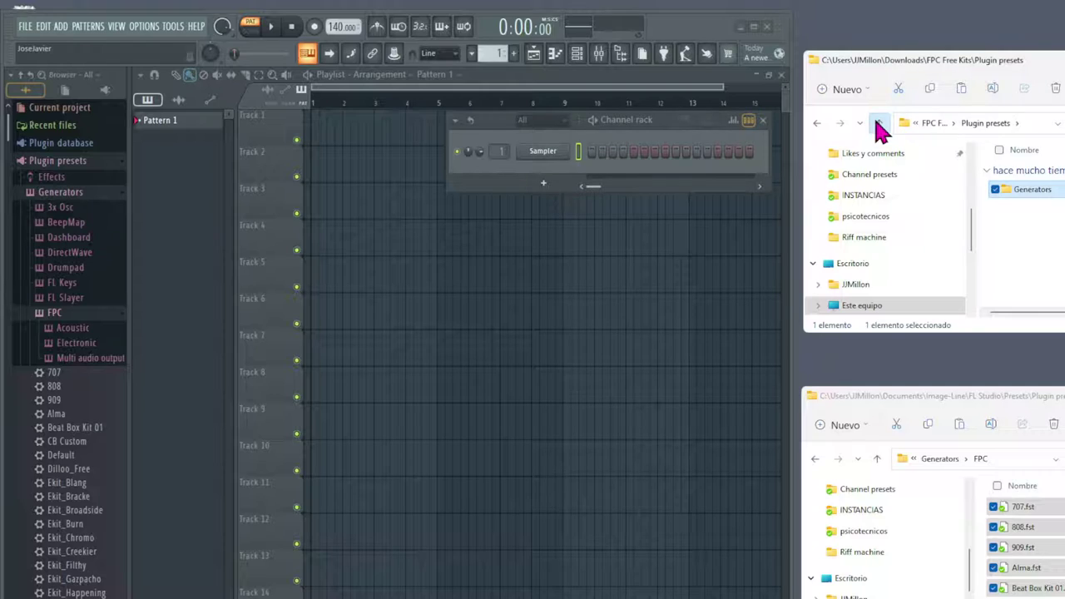
pyautogui.click(879, 123)
pyautogui.doubleClick(1024, 214)
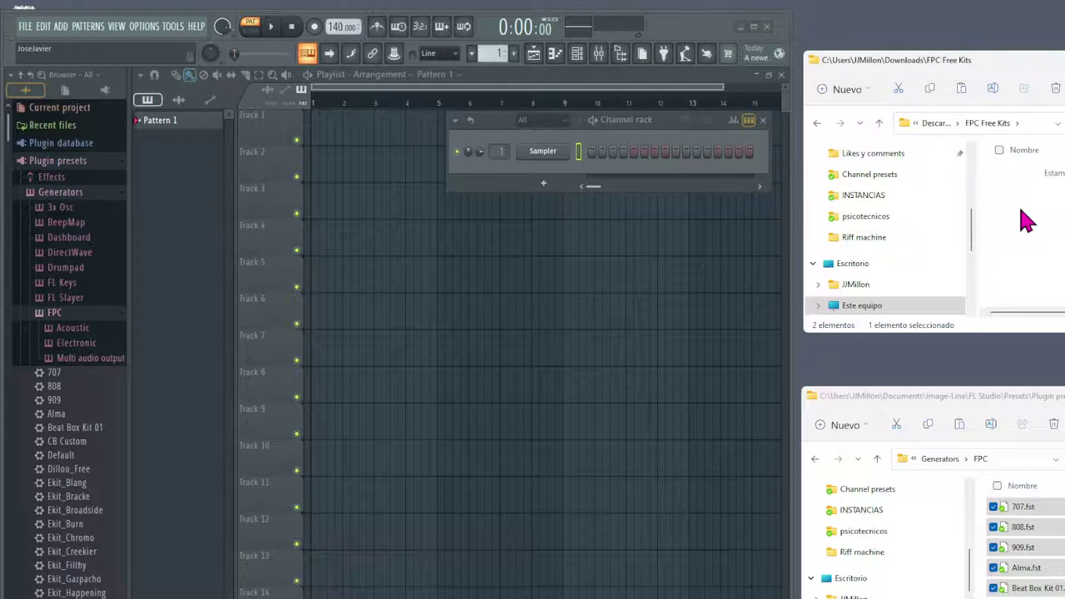
pyautogui.hotkey('alt', 'Left')
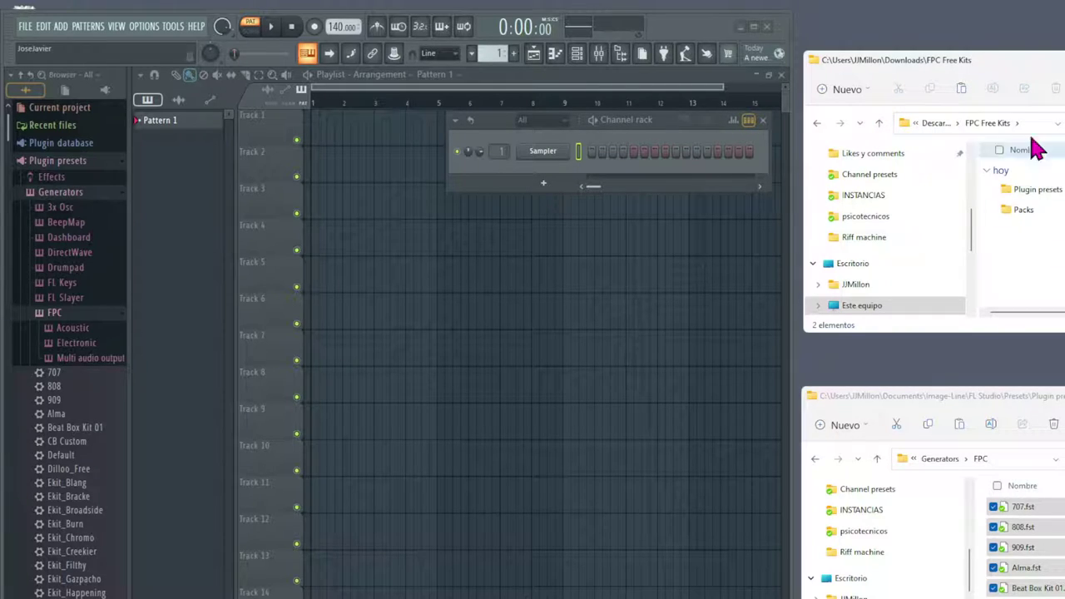
pyautogui.moveTo(1030, 70); pyautogui.dragTo(847, 124)
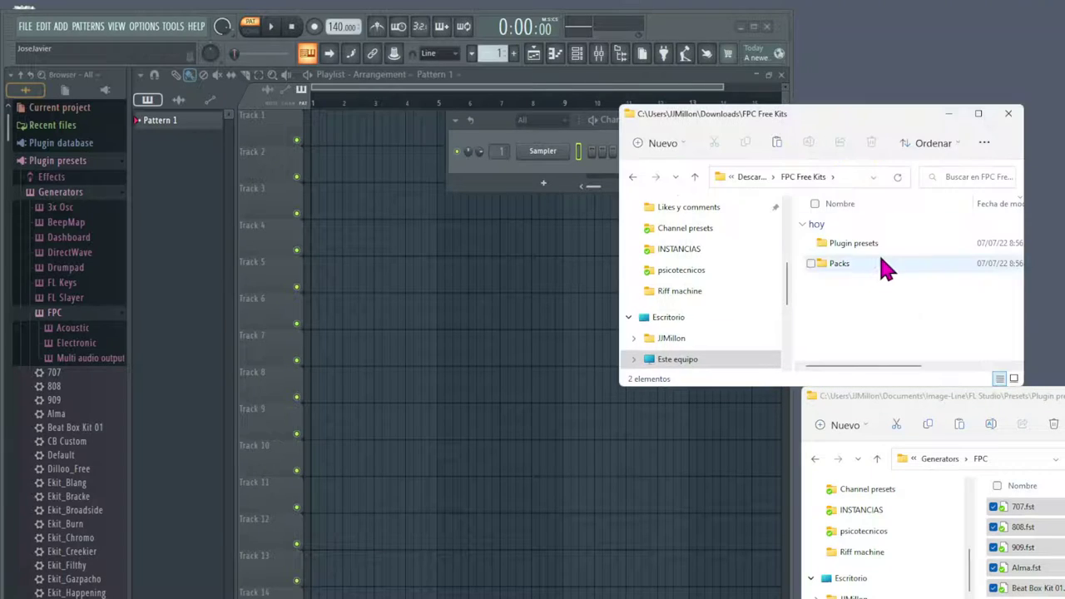
# - Open the FPC folder inside the extracted Packs folder and look through its drum folders and the Hi Hats samples
pyautogui.doubleClick(879, 263)
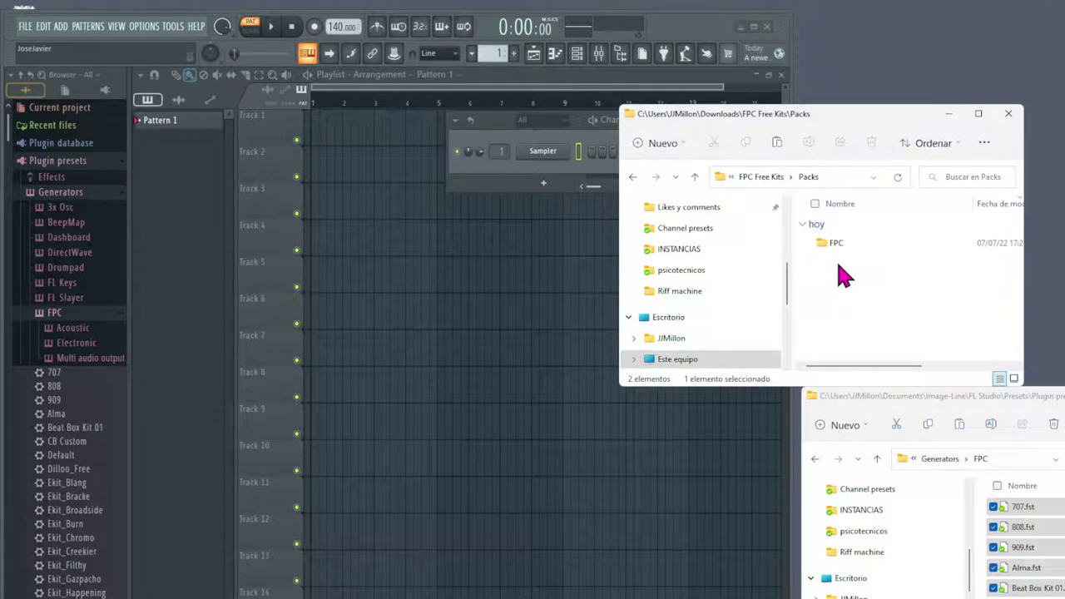
pyautogui.click(841, 240)
pyautogui.doubleClick(839, 243)
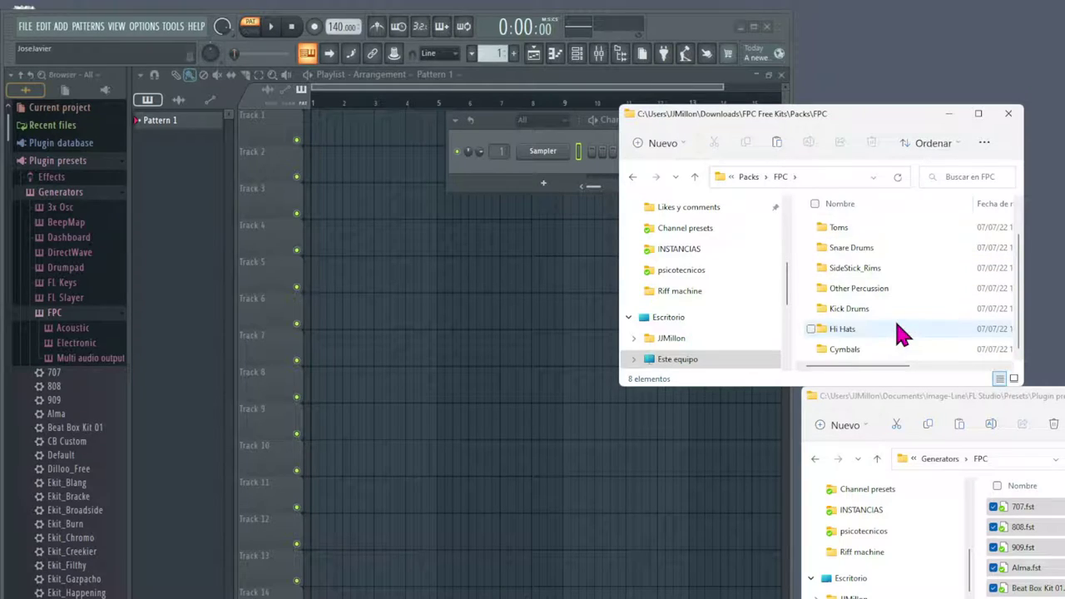
pyautogui.scroll(1, 899, 296)
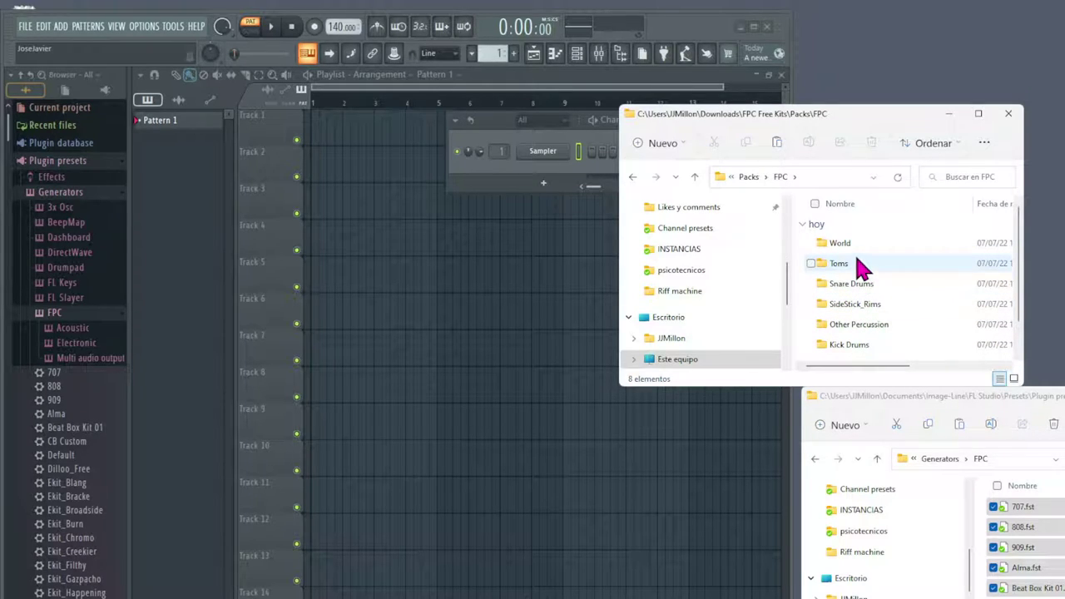
pyautogui.scroll(-1, 878, 310)
pyautogui.doubleClick(849, 330)
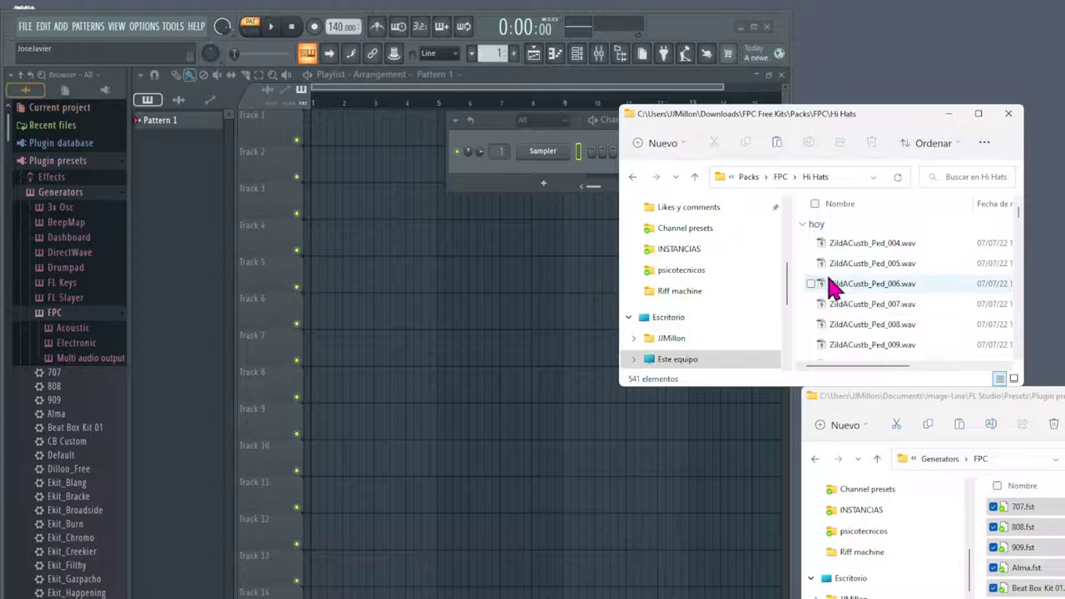
pyautogui.scroll(-10, 917, 325)
pyautogui.scroll(10, 916, 326)
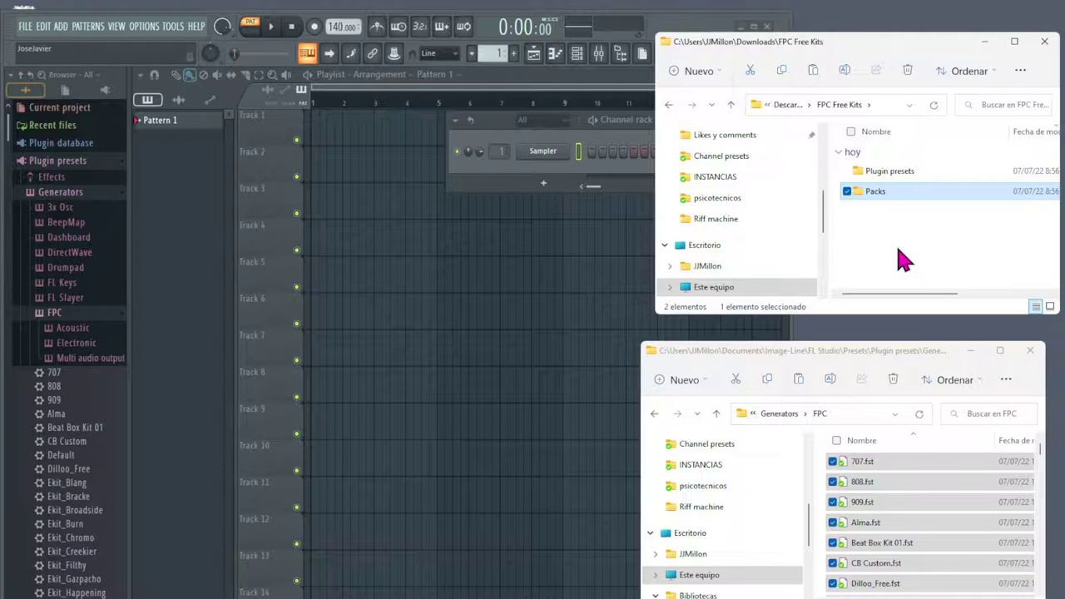
# - Close the FPC presets folder window, collapse Plugin presets, and expand Packs, Legacy, Drums and FPC in the FL Studio browser
pyautogui.click(1030, 350)
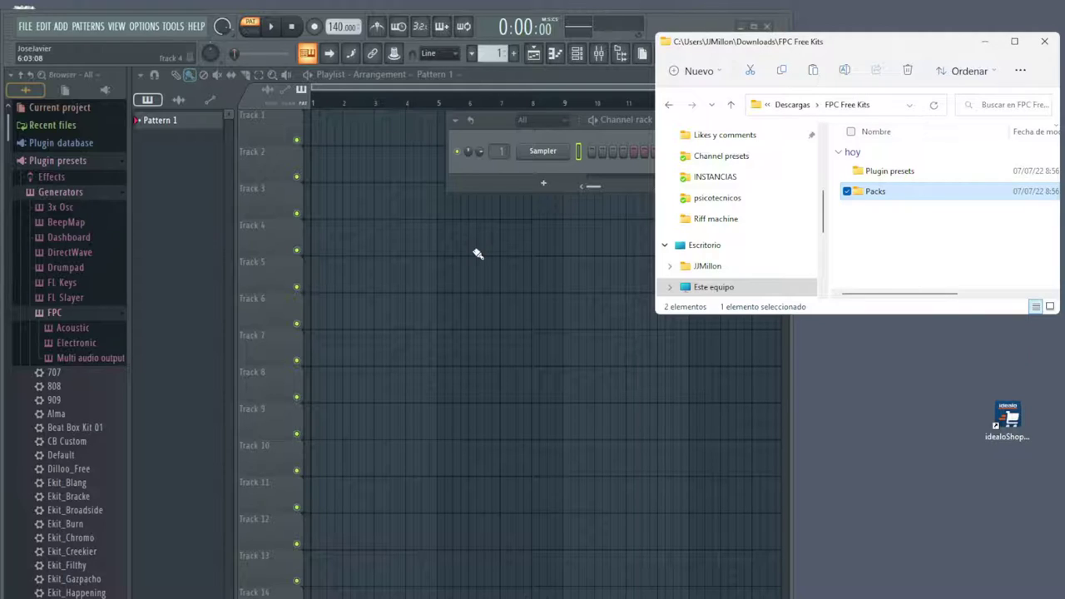
pyautogui.click(82, 166)
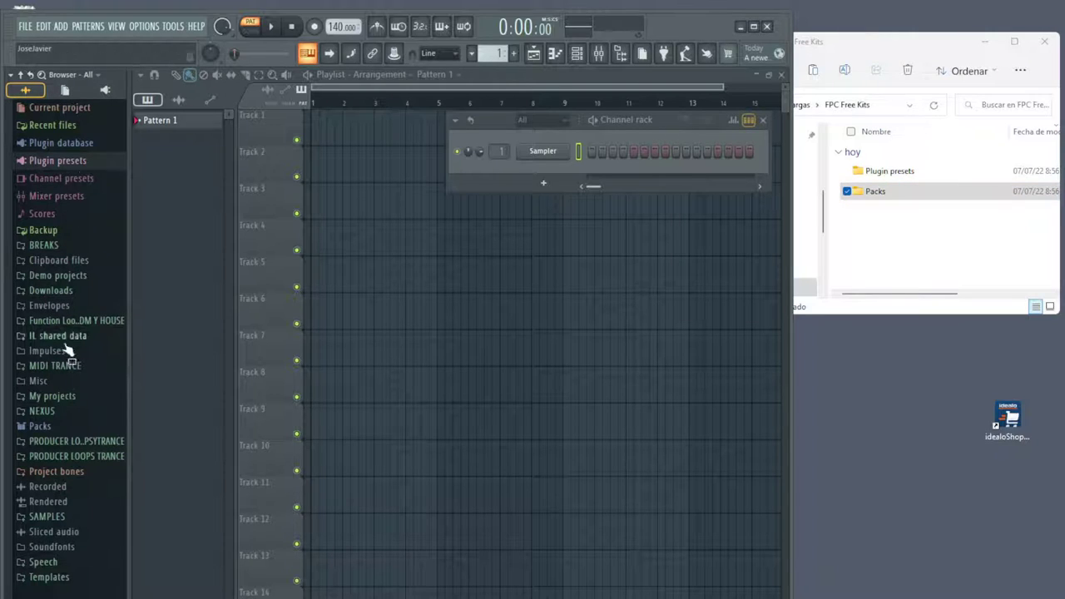
pyautogui.click(65, 428)
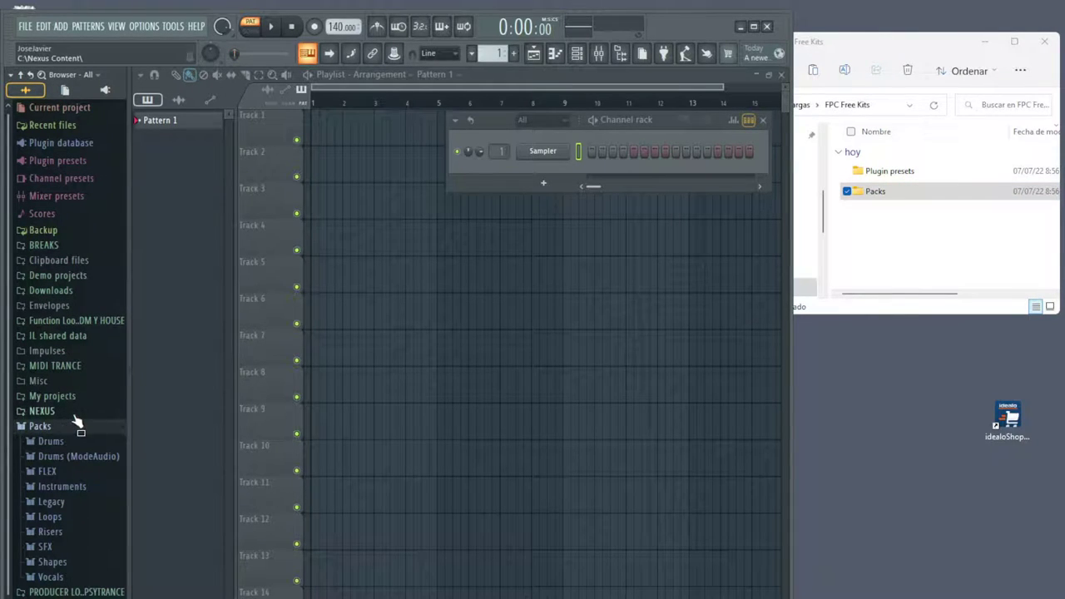
pyautogui.click(52, 502)
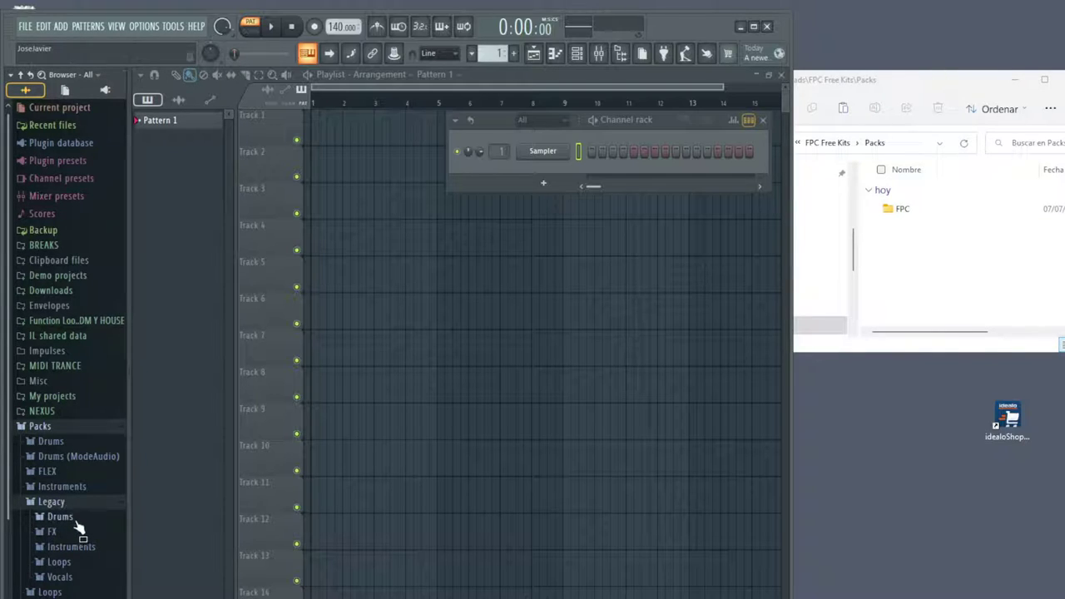
pyautogui.click(75, 517)
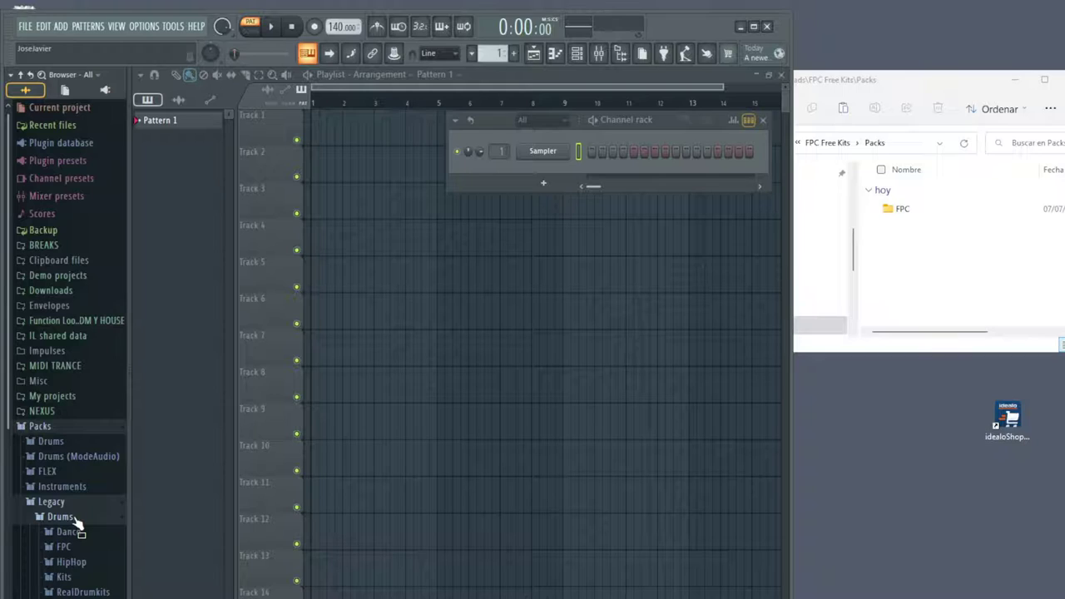
pyautogui.click(66, 548)
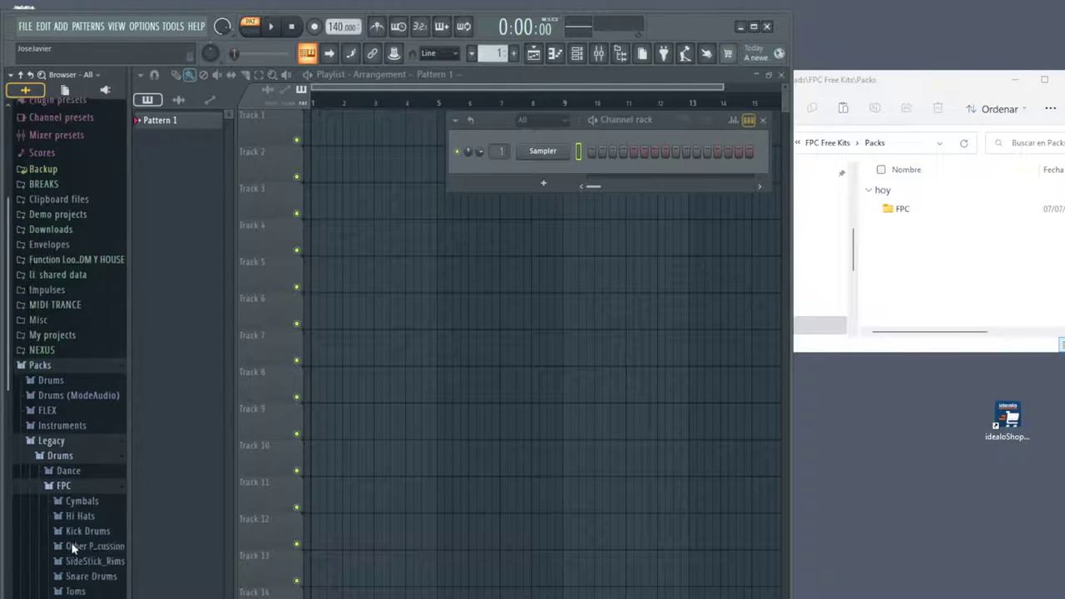
# - Open FL Studio's Legacy Drums FPC folder in File Explorer and place its window beneath the extracted Packs window
pyautogui.rightClick(56, 464)
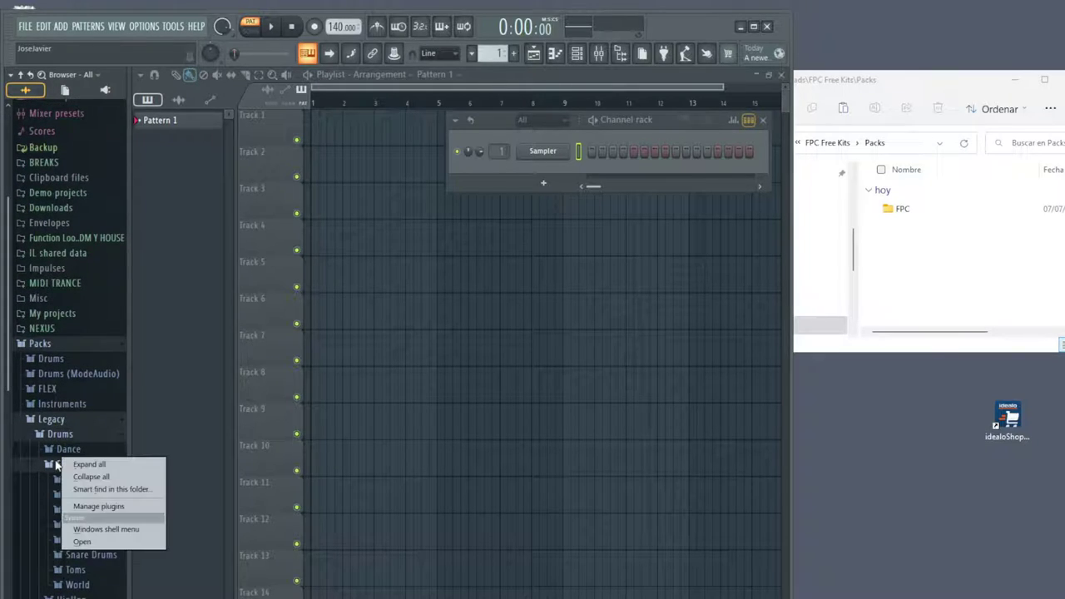
pyautogui.click(82, 542)
pyautogui.moveTo(880, 98); pyautogui.dragTo(807, 369)
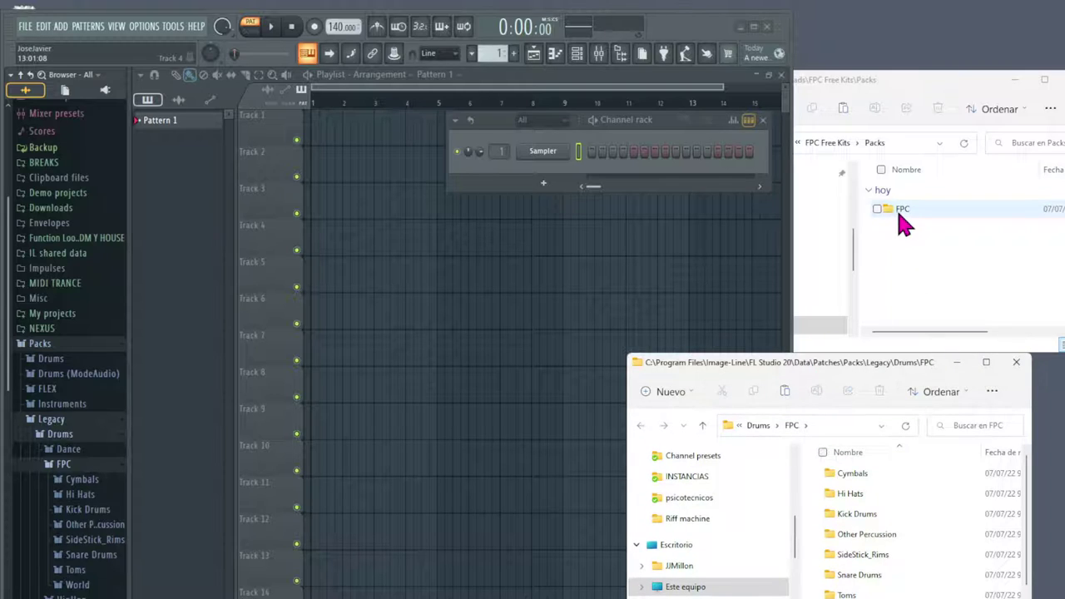
# - Move all drum sample folders from the extracted Packs\FPC folder into FL Studio's Legacy\Drums\FPC folder
pyautogui.doubleClick(903, 216)
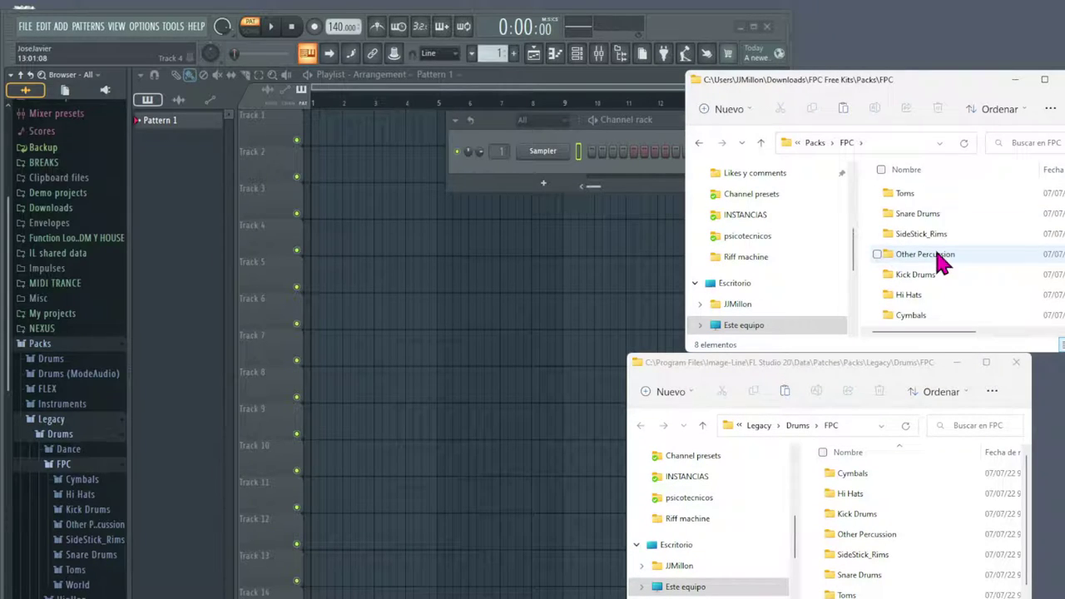
pyautogui.click(880, 169)
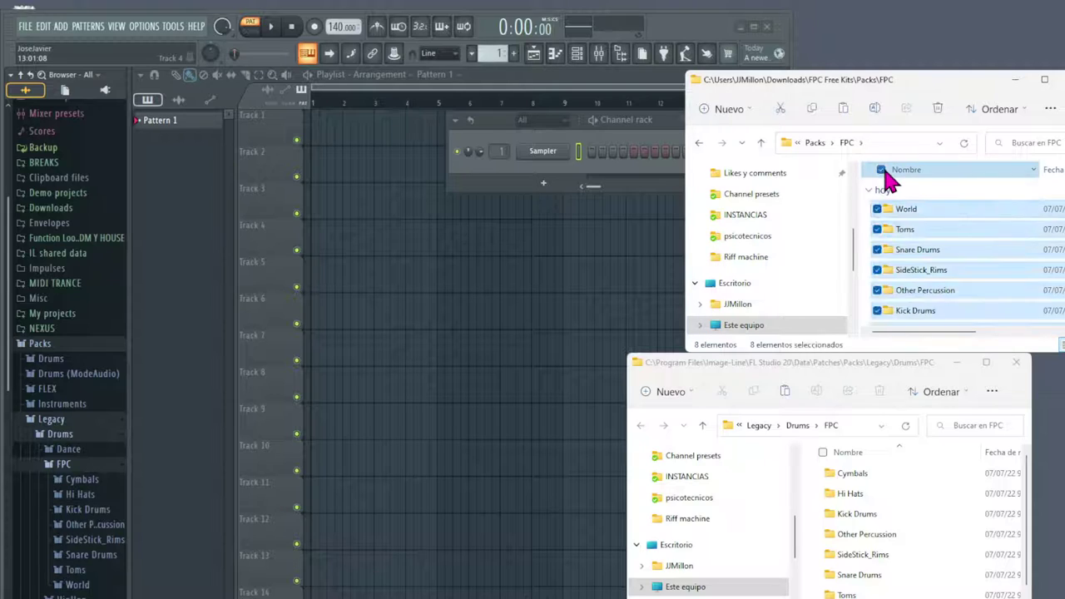
pyautogui.moveTo(910, 223); pyautogui.dragTo(886, 496)
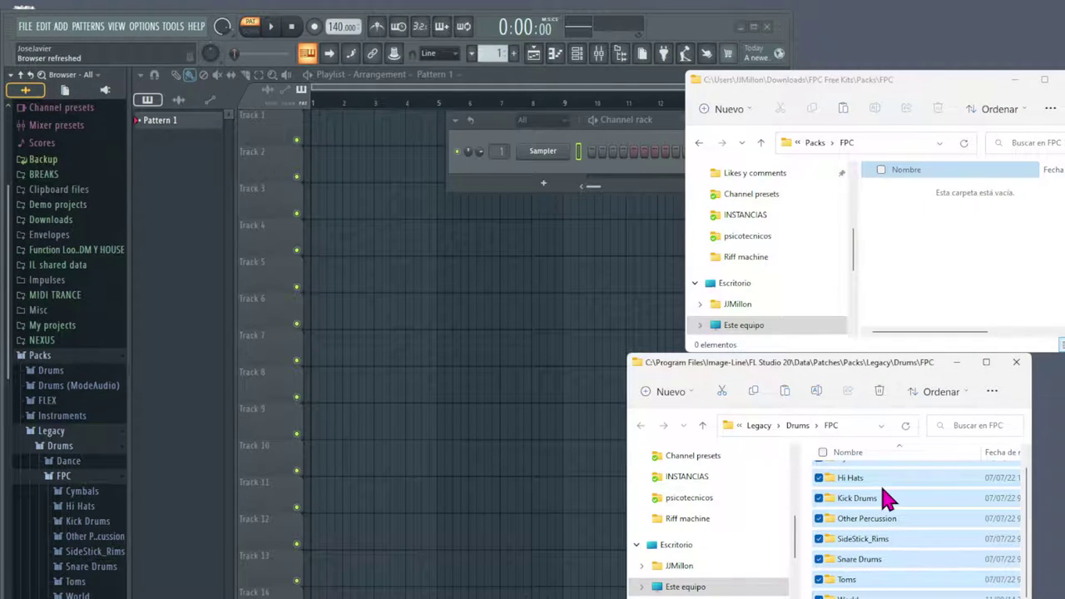
pyautogui.scroll(1, 886, 497)
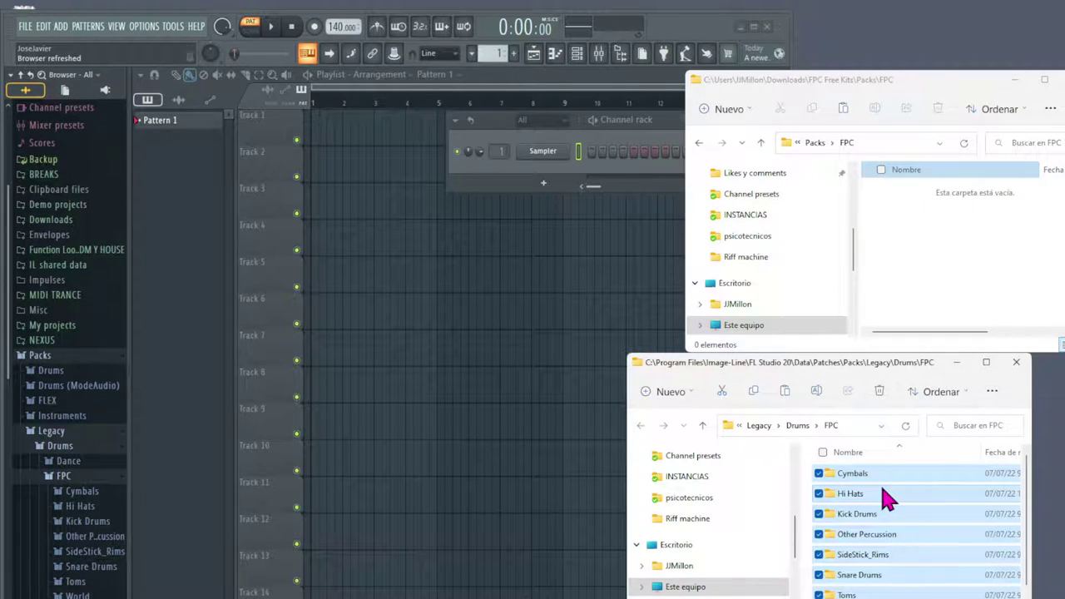
pyautogui.click(857, 513)
# - Widen the FL Studio browser and look through the samples in the FPC pack's Kick Drums folder
pyautogui.click(163, 415)
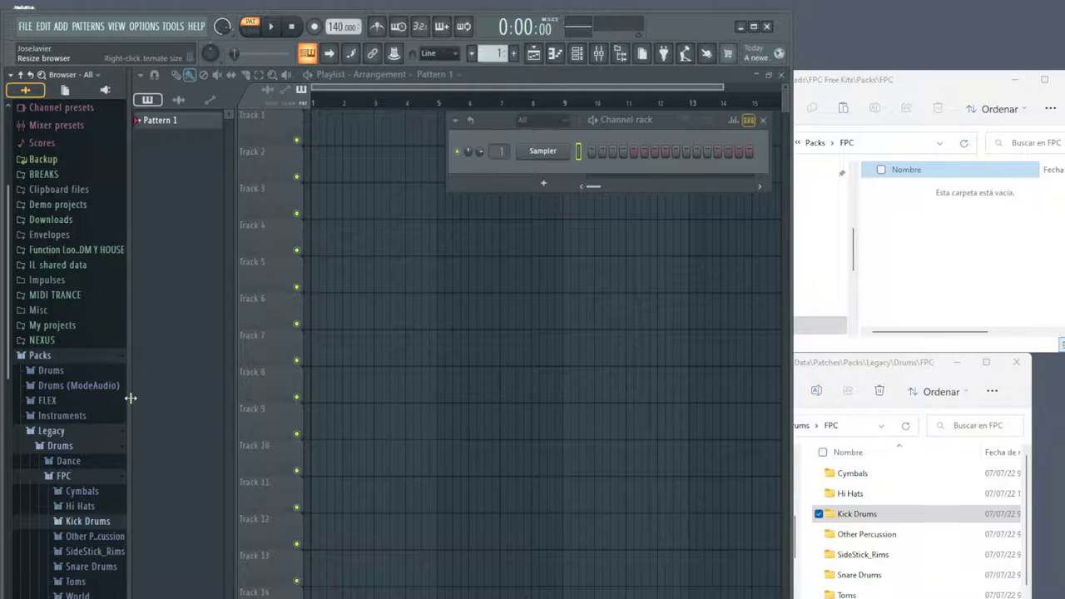
pyautogui.moveTo(131, 397); pyautogui.dragTo(283, 388)
pyautogui.click(102, 523)
pyautogui.click(101, 524)
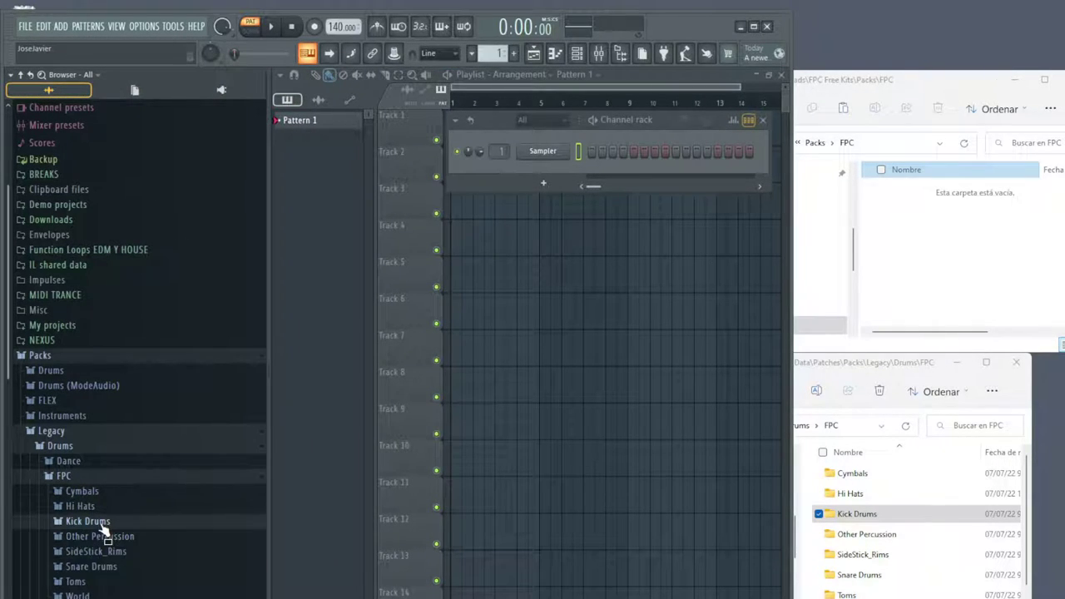
pyautogui.click(101, 523)
pyautogui.scroll(-20, 101, 526)
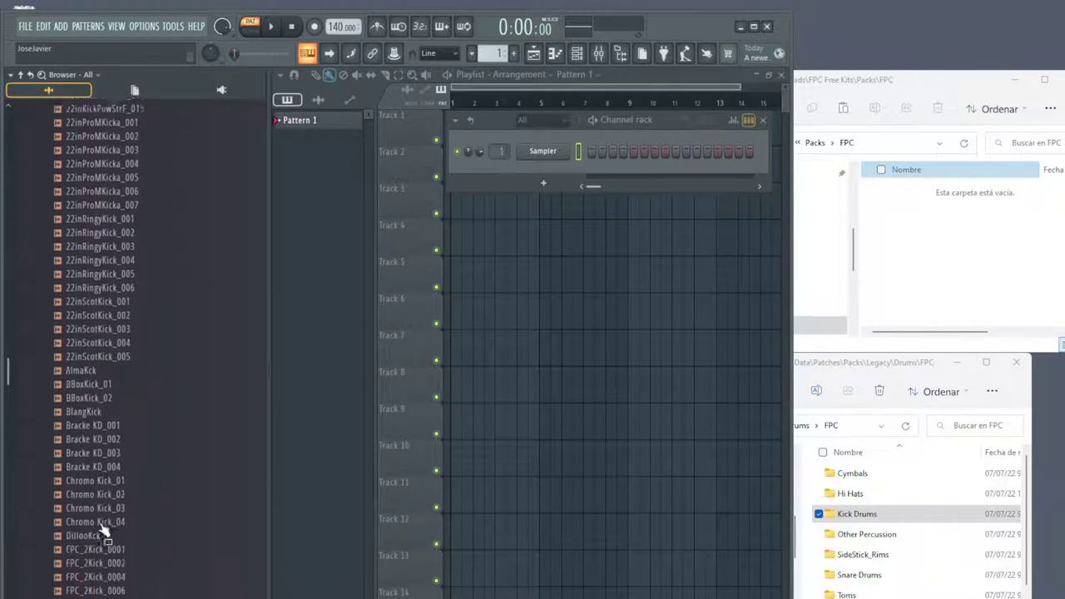
pyautogui.scroll(-20, 101, 526)
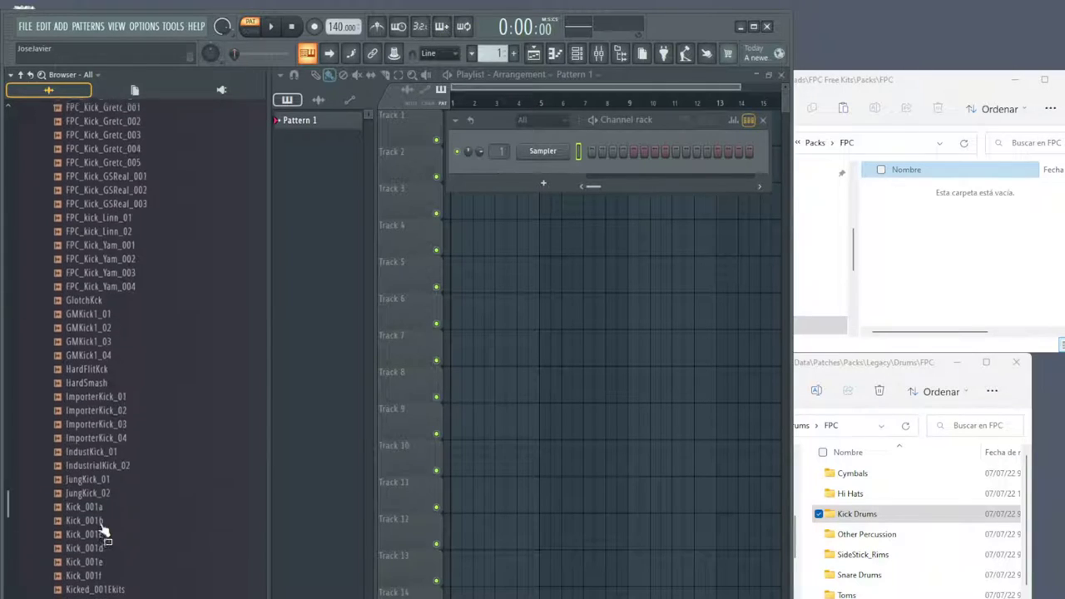
pyautogui.scroll(-10, 102, 528)
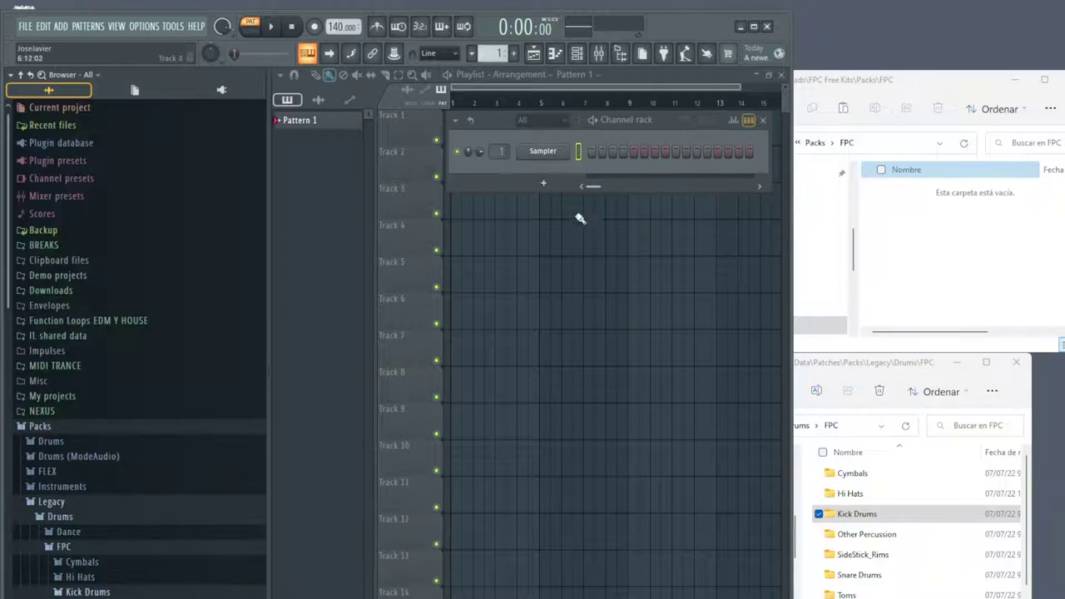
# - Add an FPC channel to the Channel rack and load the Real Drums 01 preset
pyautogui.click(547, 187)
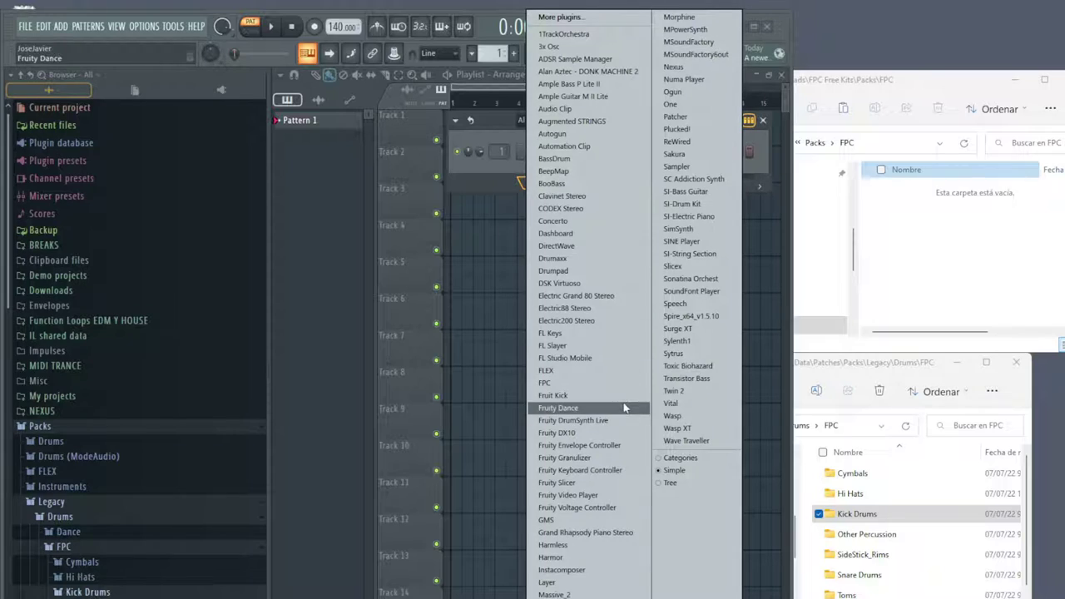
pyautogui.click(545, 382)
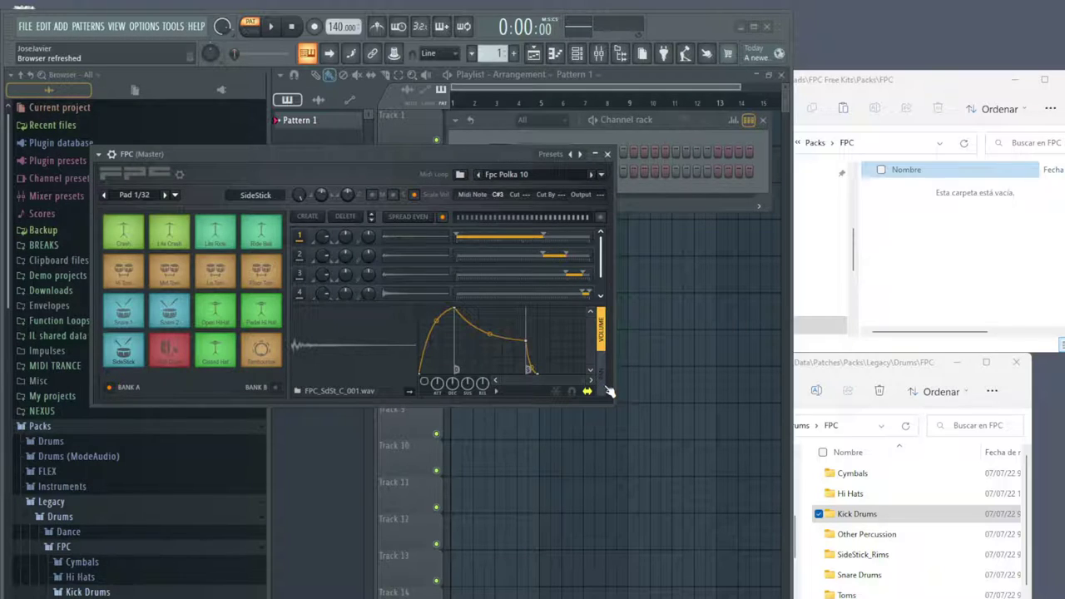
pyautogui.click(567, 175)
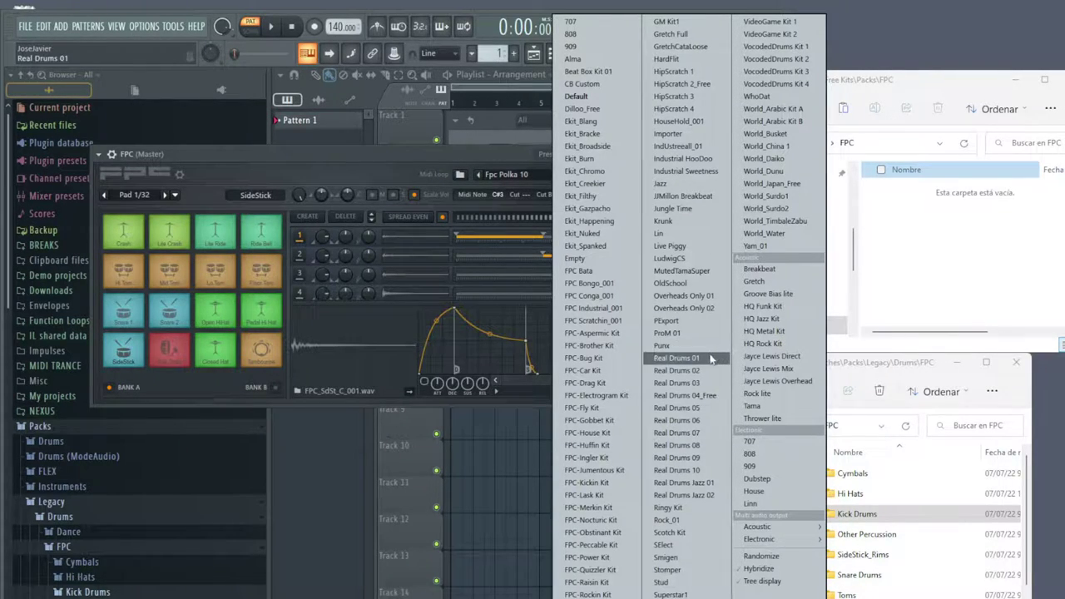
pyautogui.click(712, 358)
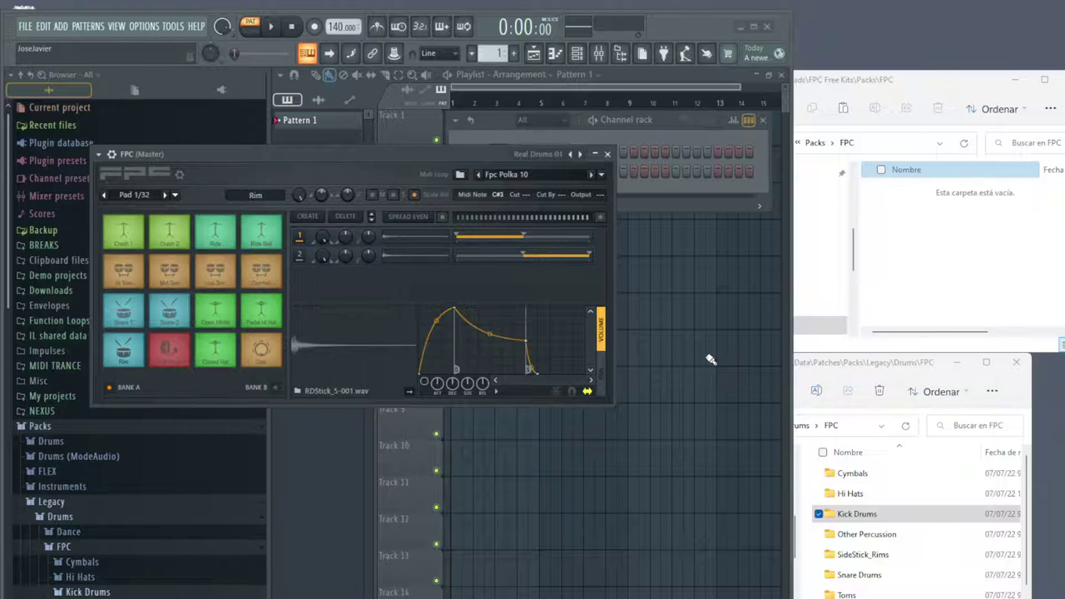
# - Reposition the FPC window and audition the red pad, Crash 1, Crash 2, Pedal Hi Hat and Clap
pyautogui.moveTo(302, 170); pyautogui.dragTo(353, 220)
pyautogui.click(223, 402)
pyautogui.click(177, 283)
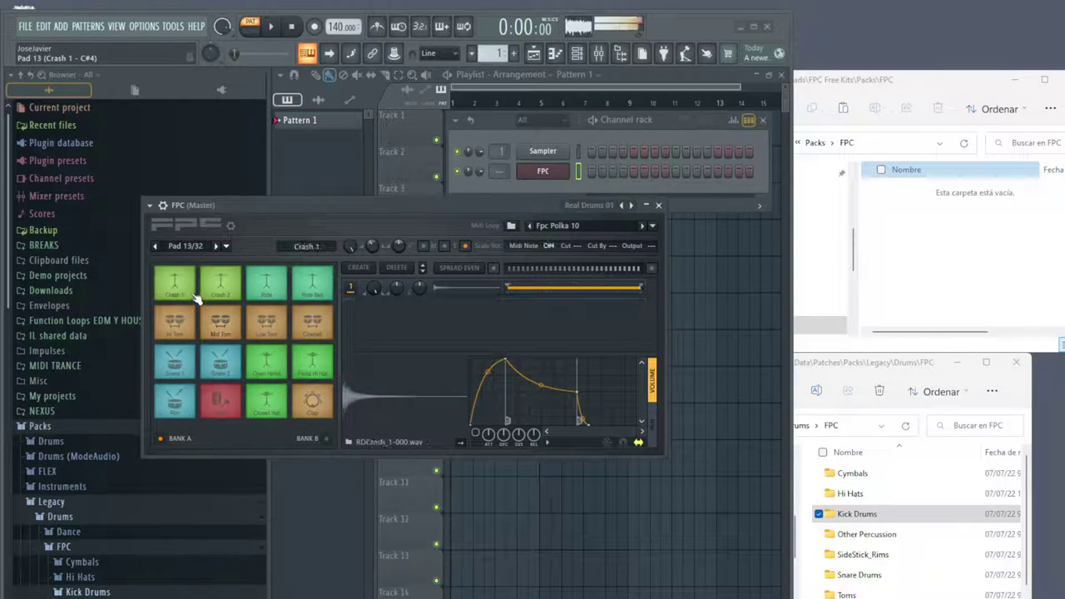
pyautogui.click(237, 292)
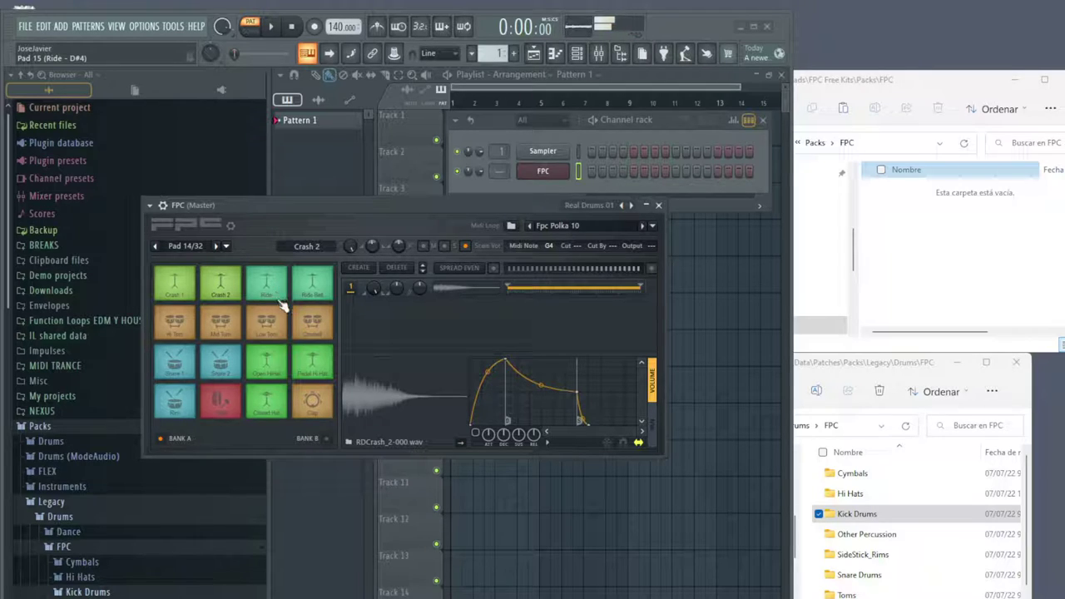
pyautogui.click(305, 360)
pyautogui.click(312, 397)
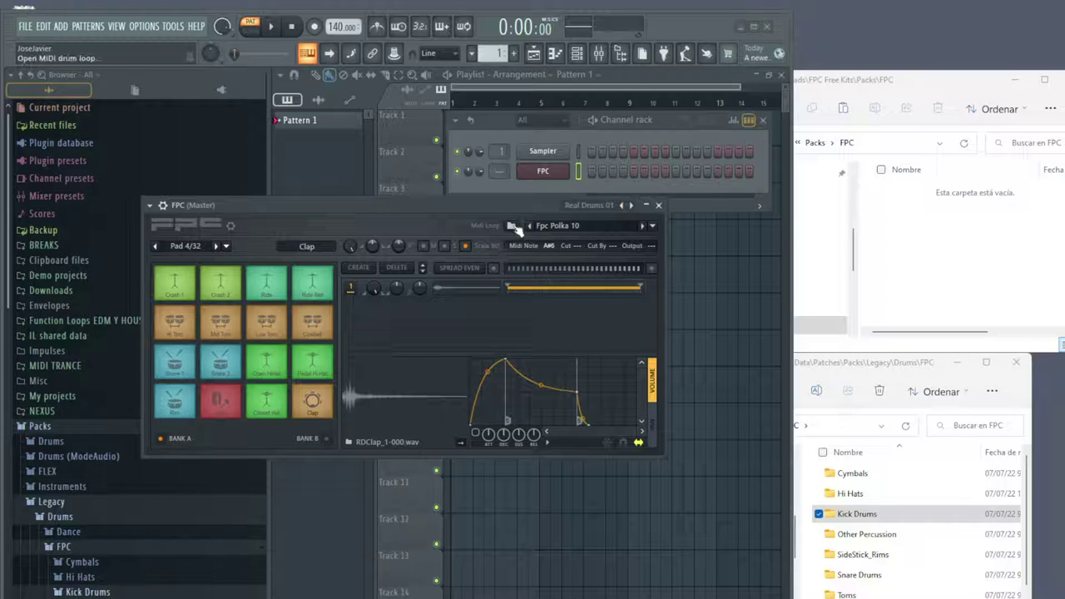
# - Load the fpc_dance_01 MIDI loop from Dance Loops into FPC and play the pattern
pyautogui.click(653, 225)
pyautogui.moveTo(598, 281)
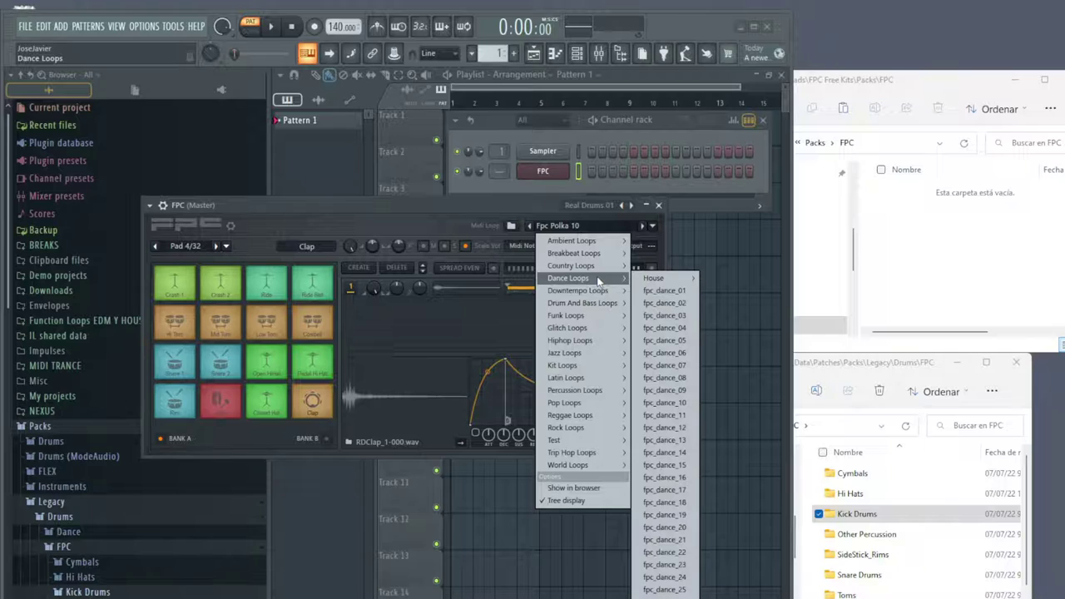
pyautogui.click(665, 291)
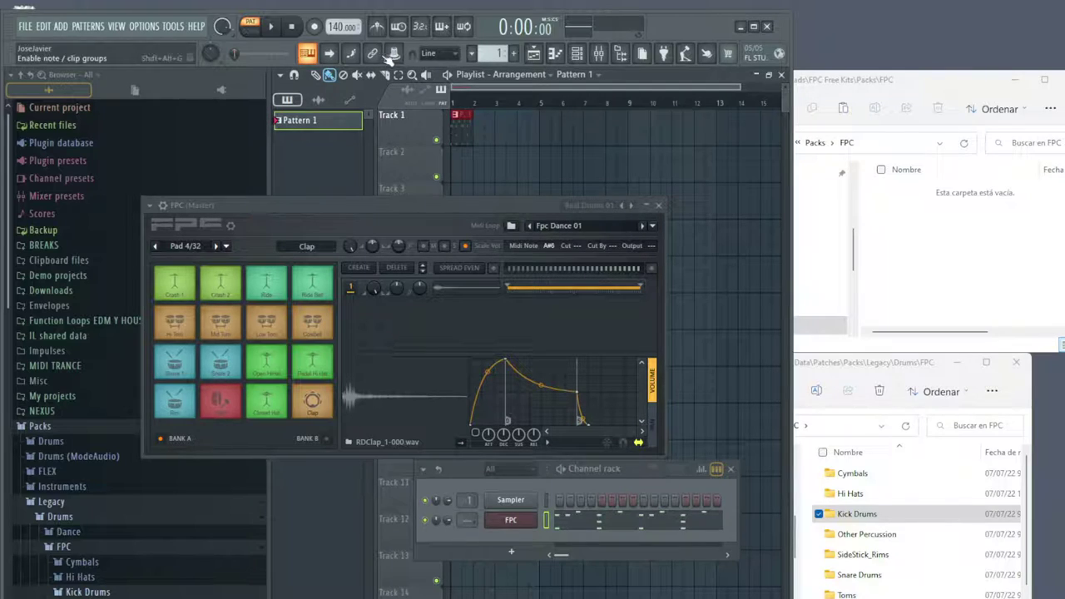
pyautogui.press('space')
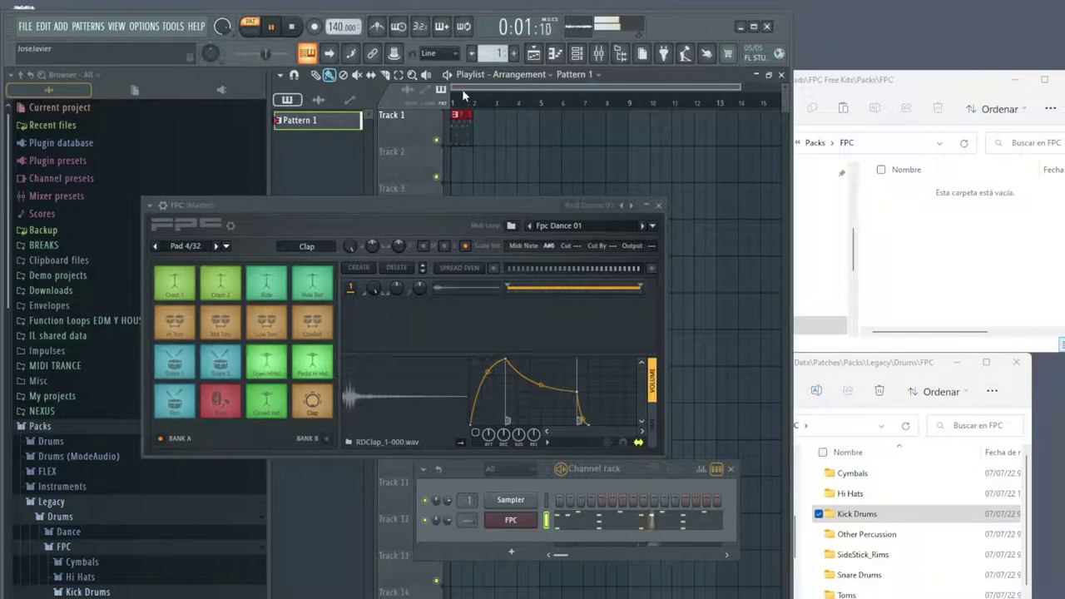